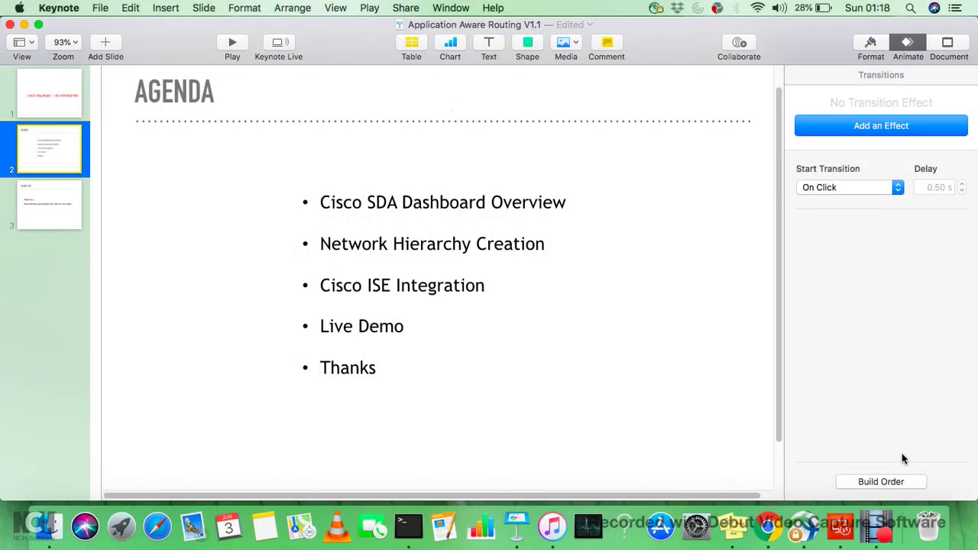
- Switch from the Keynote agenda slide to the DNA Center remote session
left_click(844, 521)
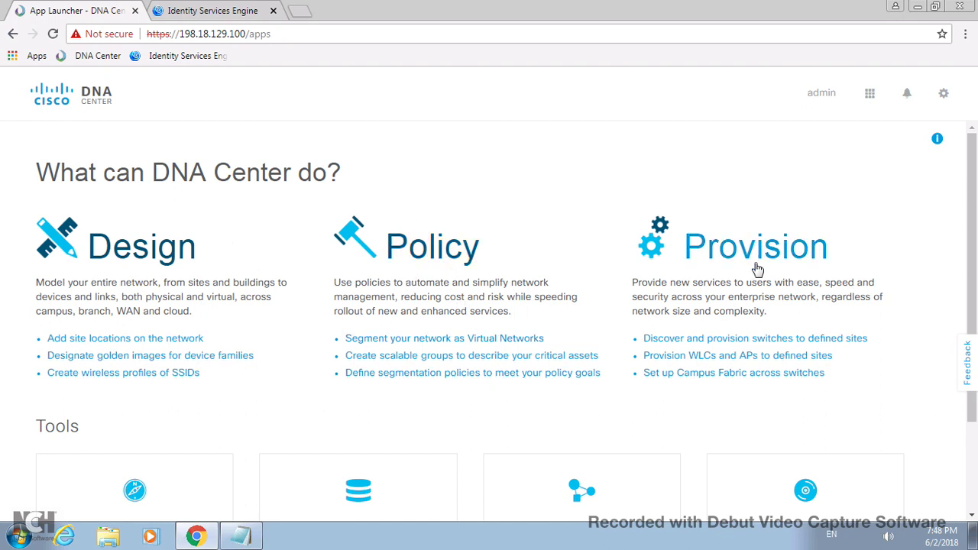
- Open Design > Network Hierarchy and bring up the Global site's options
scroll(198, 433, "down", 2)
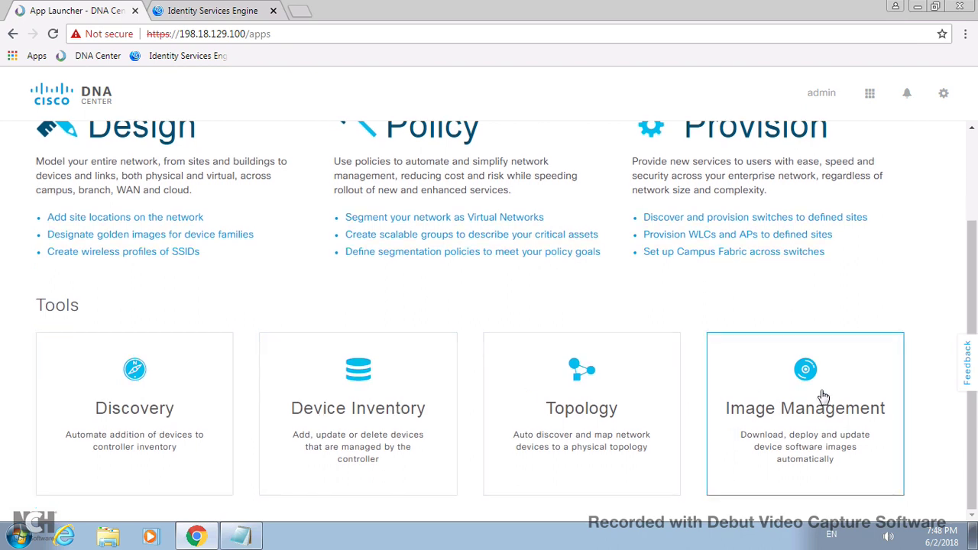
left_click(160, 135)
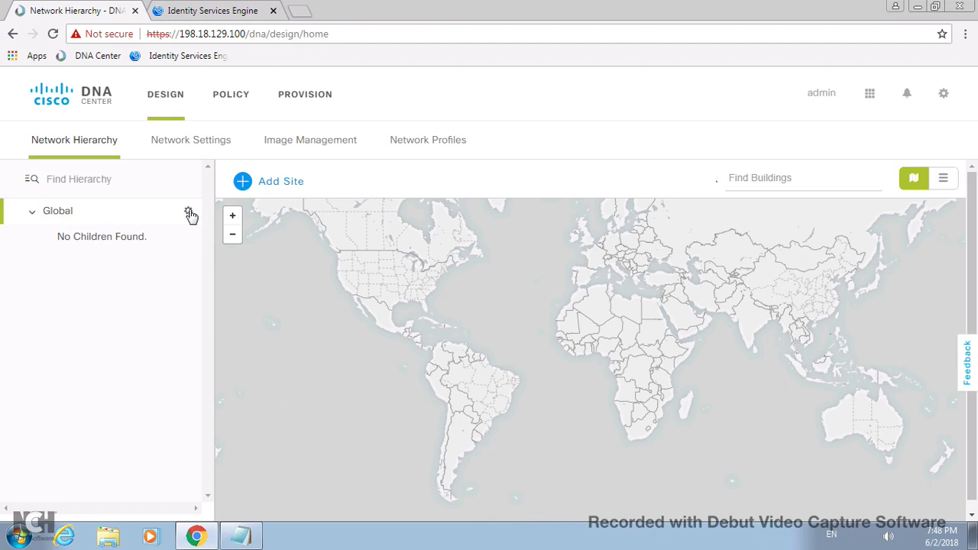
left_click(190, 214)
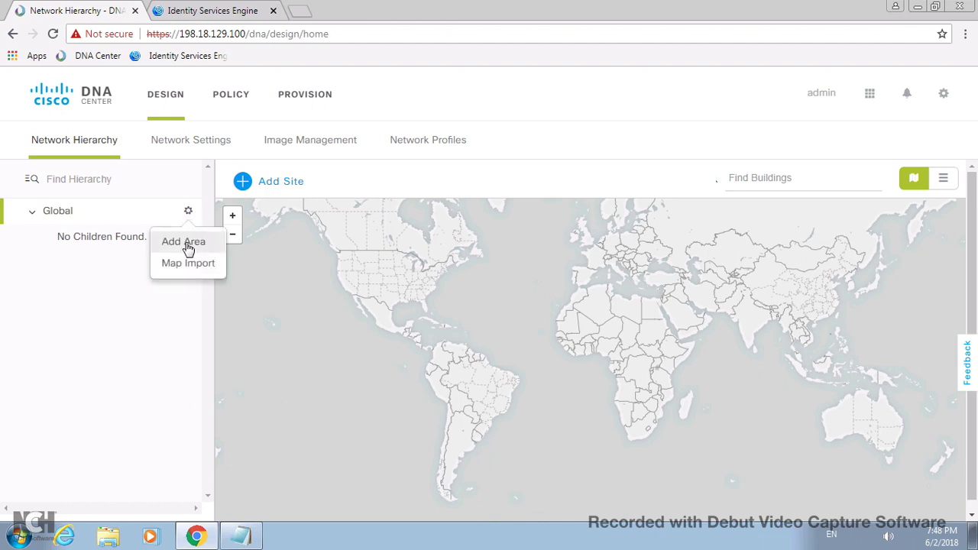
- Add an area named USA under Global
left_click(187, 245)
left_click(310, 334)
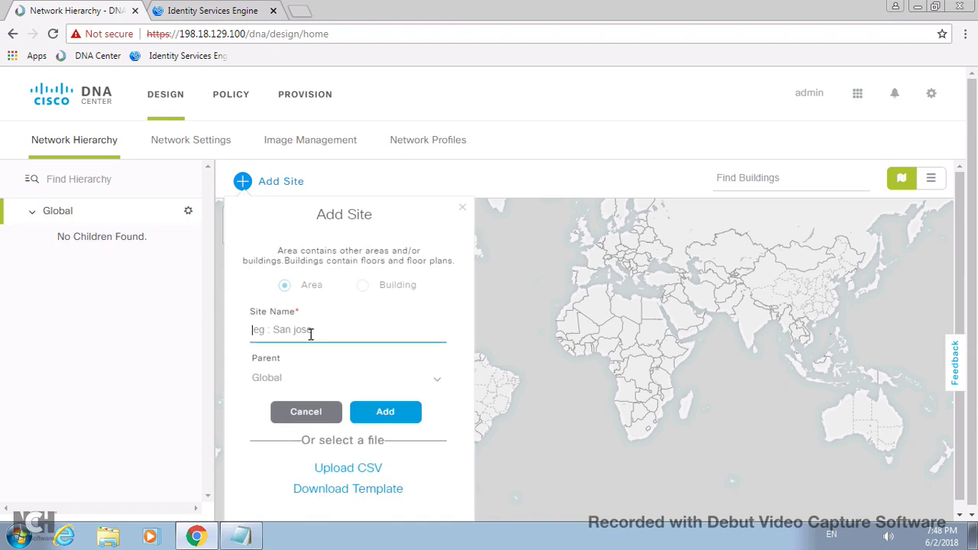
type("USA")
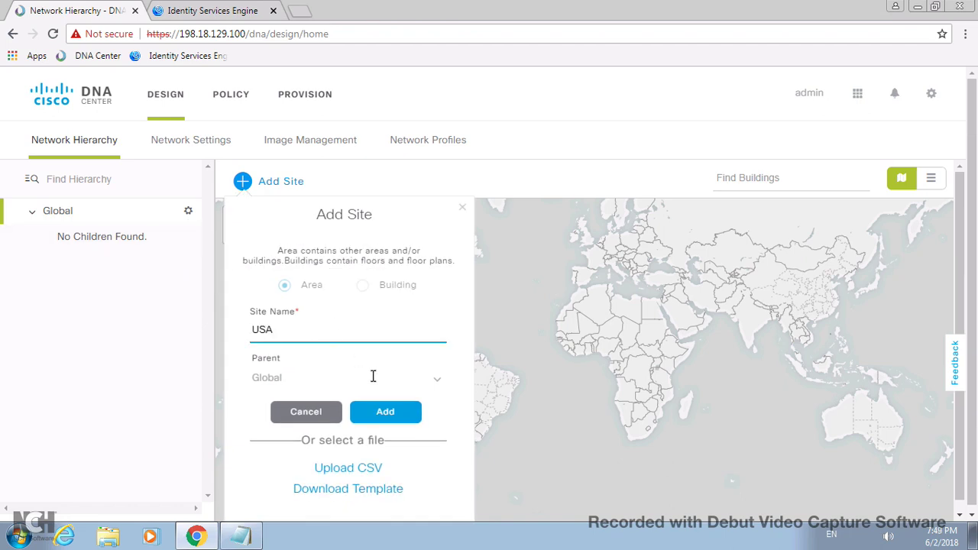
left_click(386, 412)
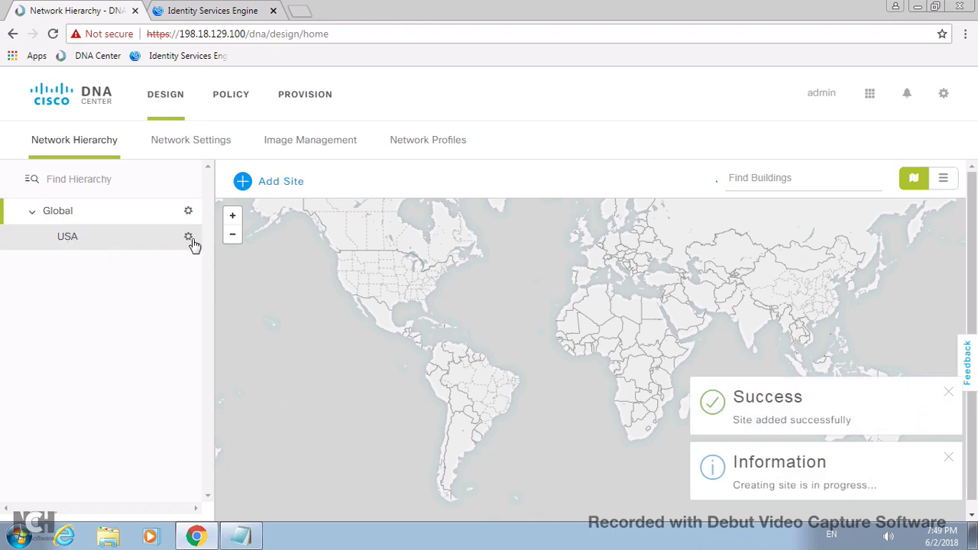
- Add an area named SJC inside USA and expand USA to show it
left_click(190, 239)
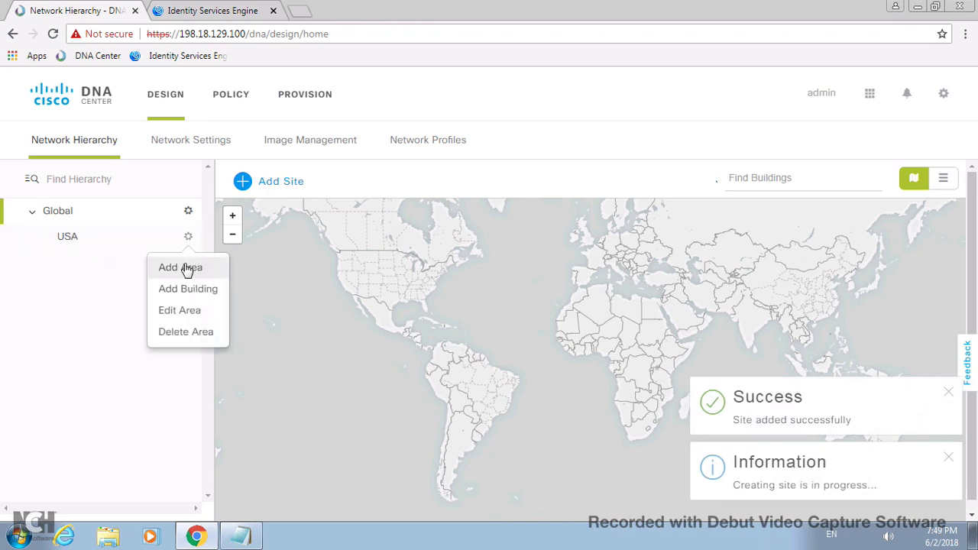
left_click(186, 268)
left_click(297, 329)
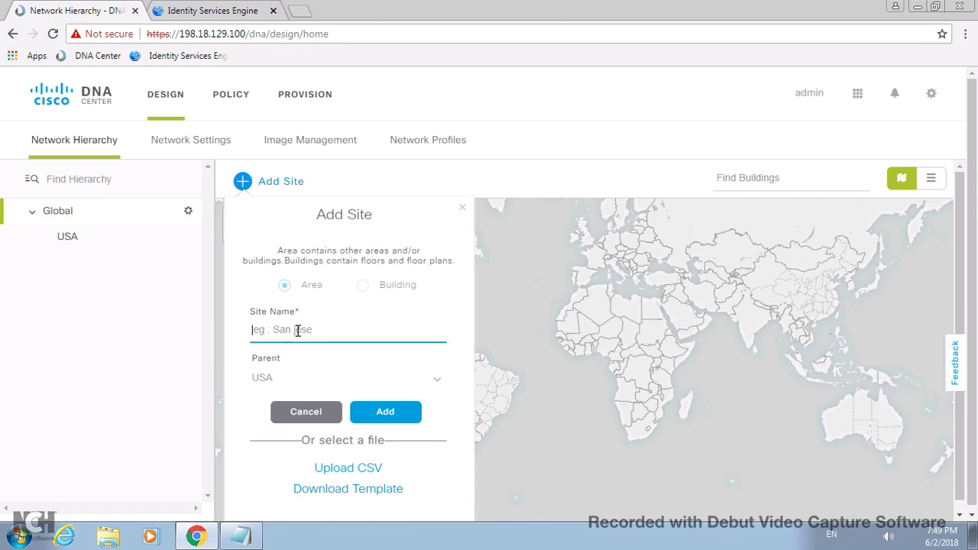
type("SJC")
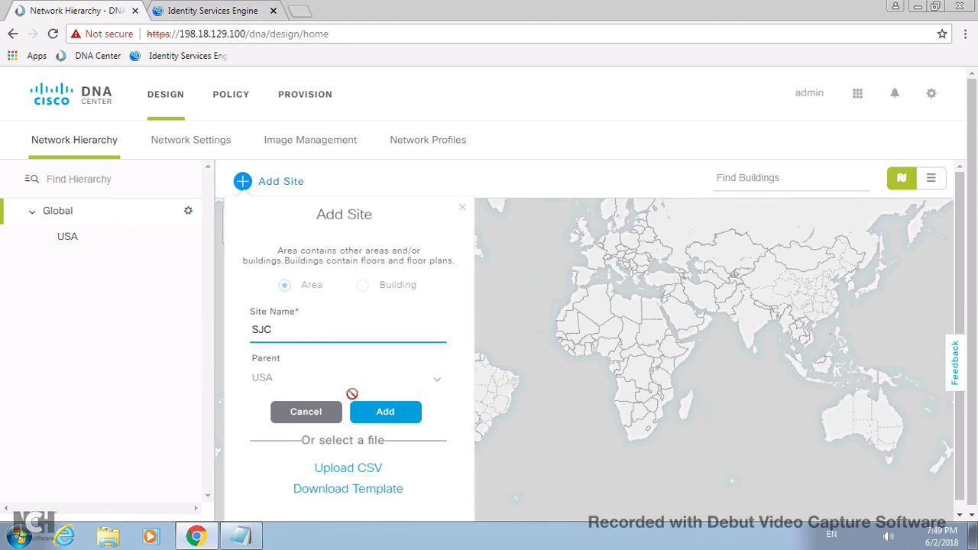
left_click(378, 416)
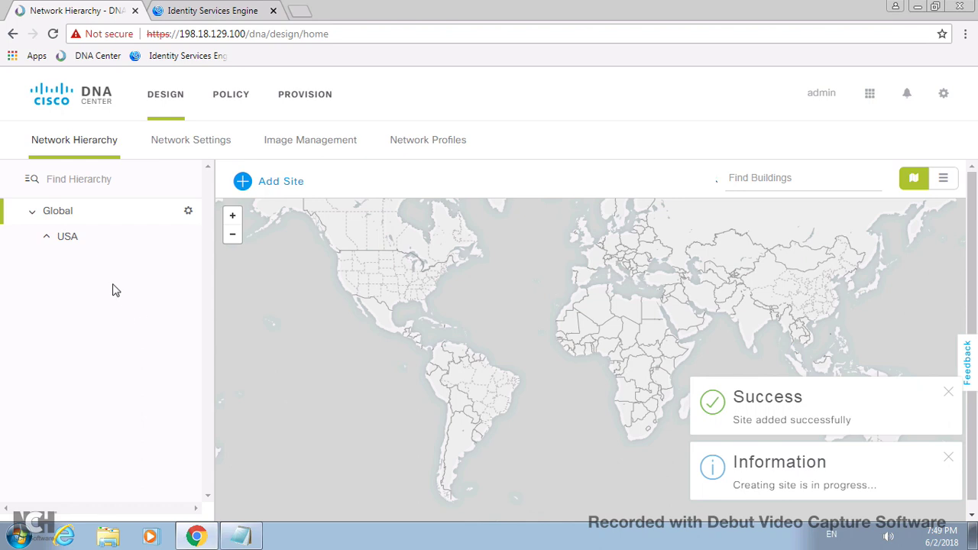
left_click(48, 238)
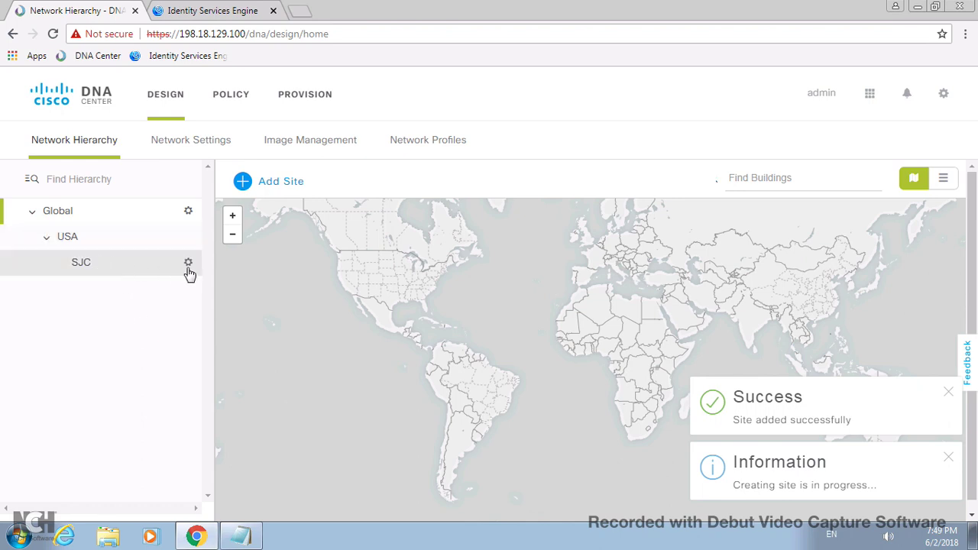
- Start a new building under SJC named Building 14
left_click(189, 263)
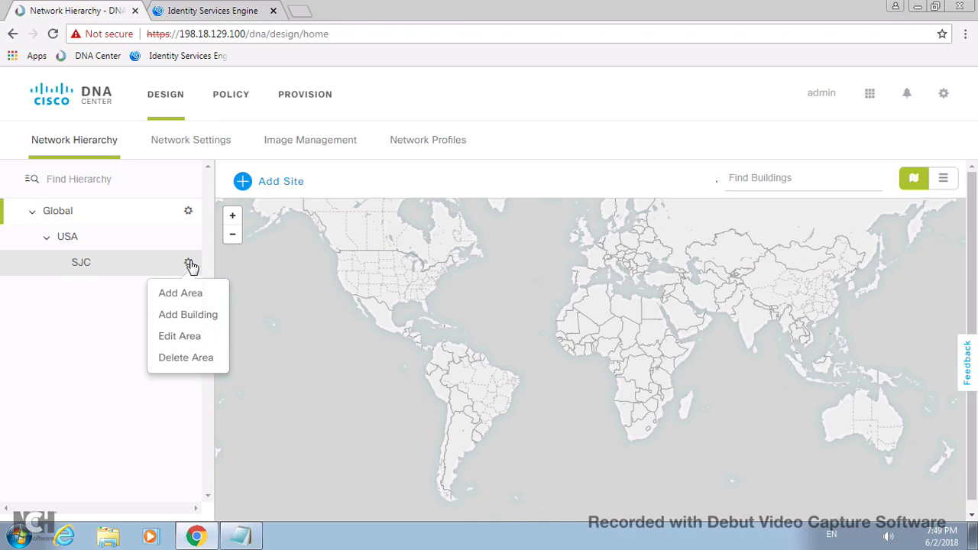
left_click(188, 315)
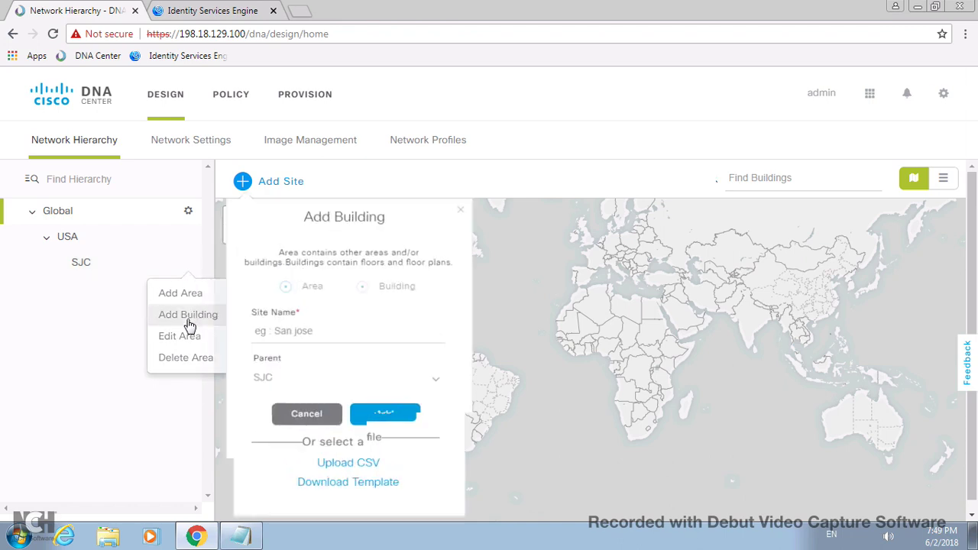
left_click(315, 329)
type("Building 14")
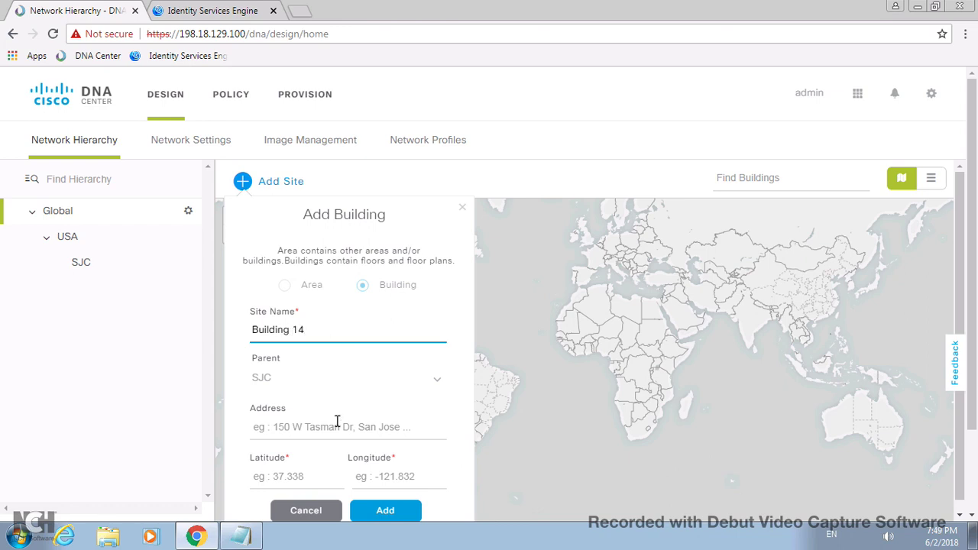
- Paste the street address from the notes, accept the Milpitas suggestion, and create the building
left_click(255, 532)
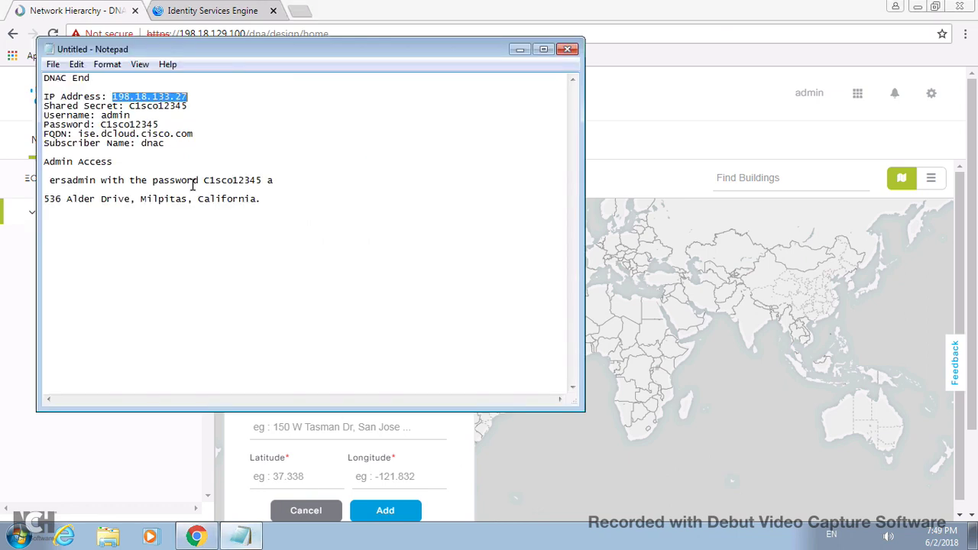
left_click_drag(46, 198, 255, 198)
key("cmd+c")
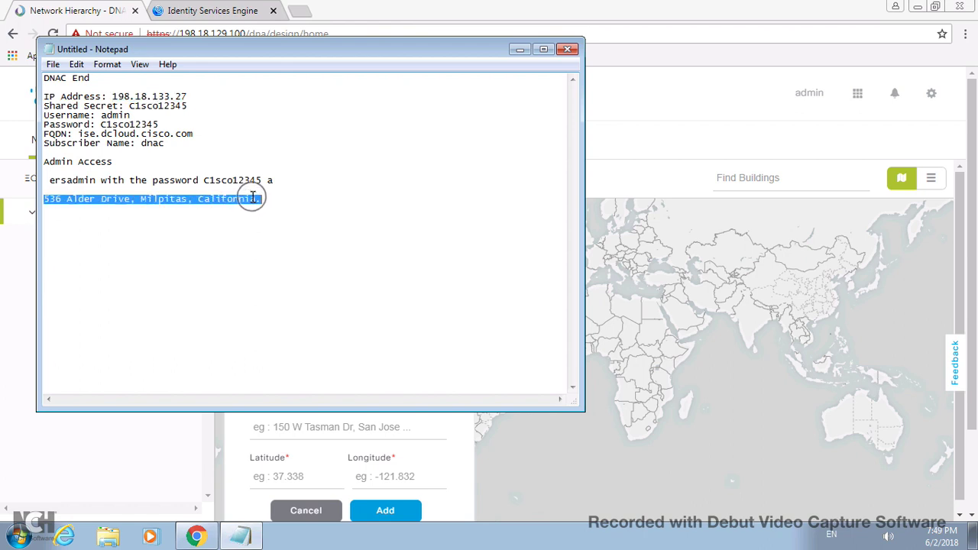
left_click(340, 438)
right_click(339, 437)
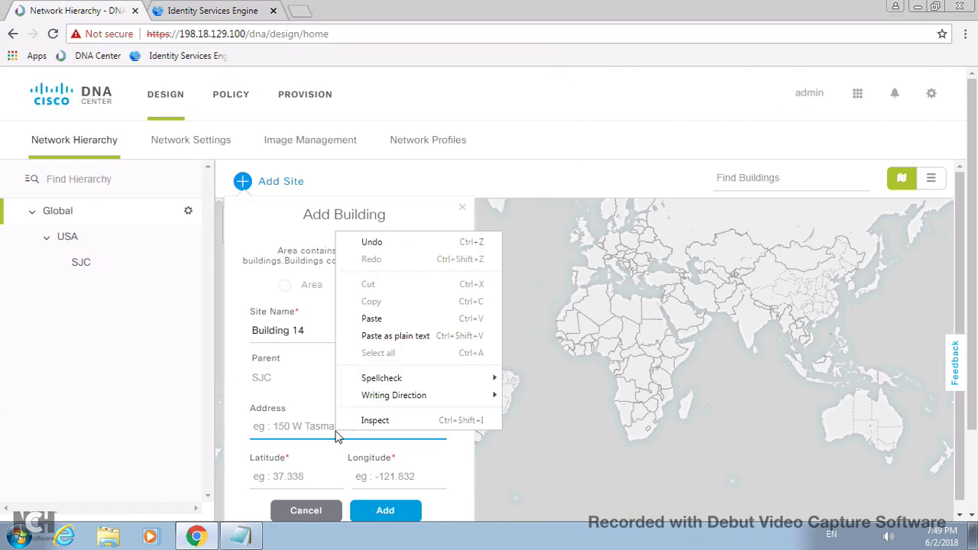
left_click(373, 319)
left_click(333, 465)
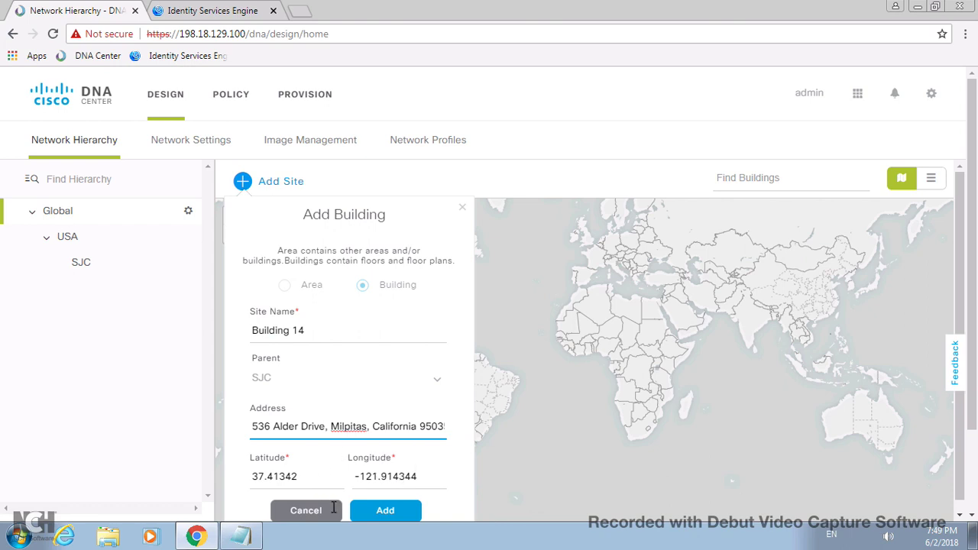
left_click(388, 509)
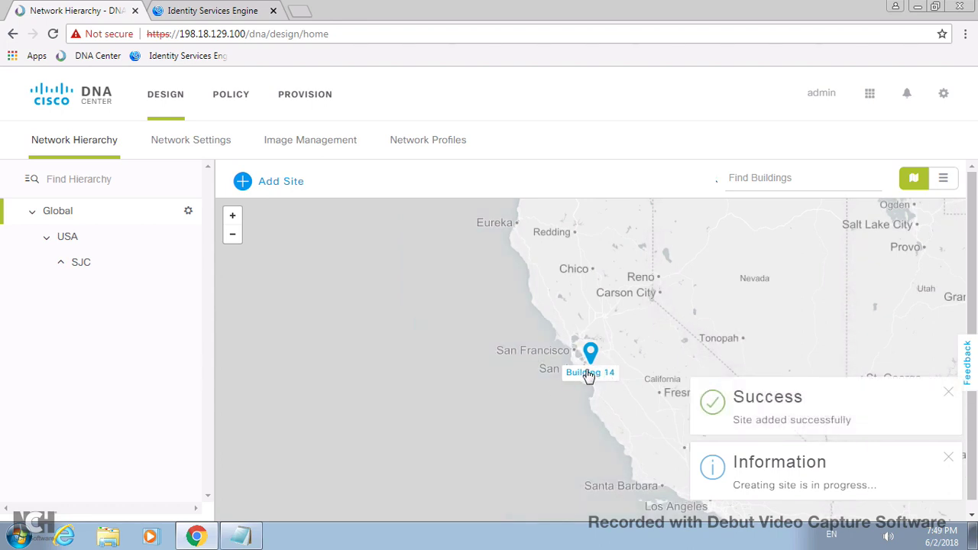
left_click(62, 264)
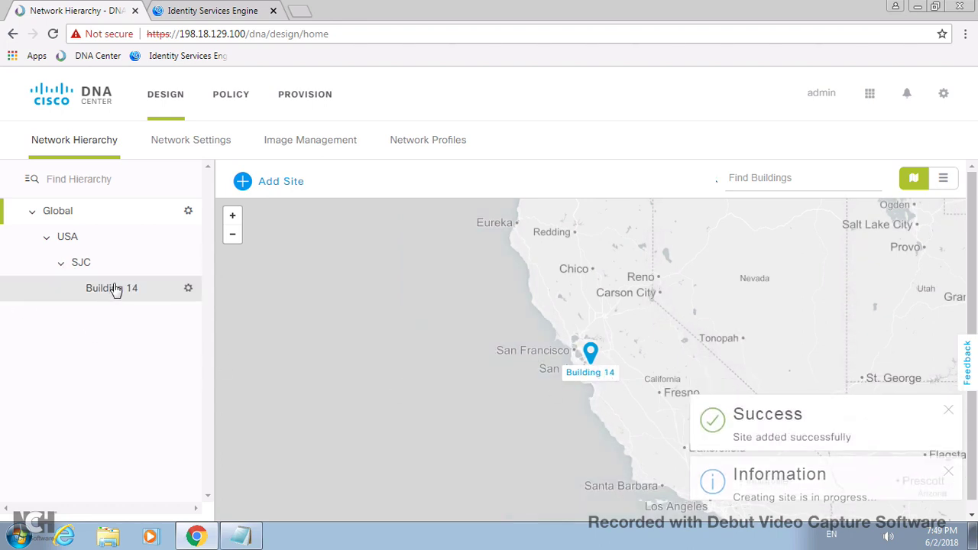
- Add Floor 4 with floor number 4 to Building 14
left_click(188, 288)
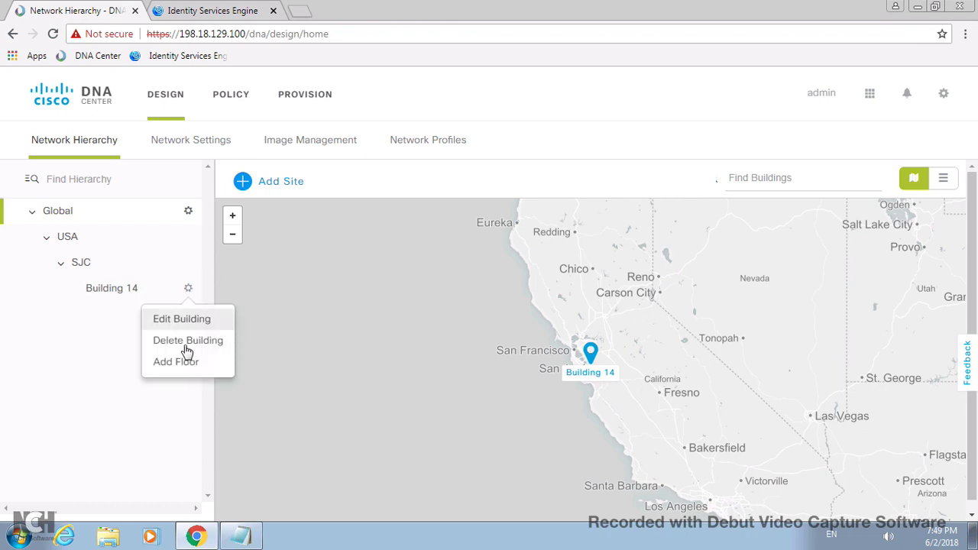
left_click(176, 364)
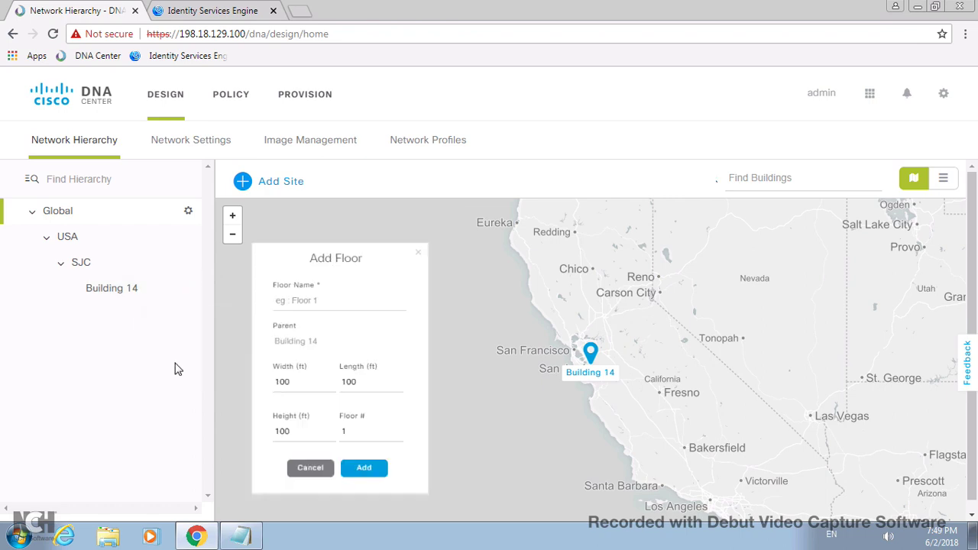
left_click(306, 287)
type("Flo")
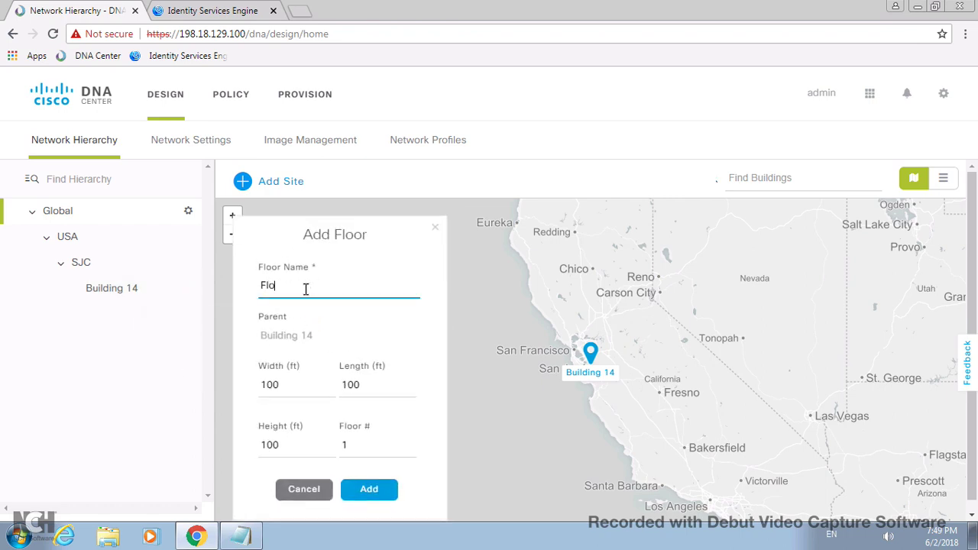
type("or 4")
left_click(364, 446)
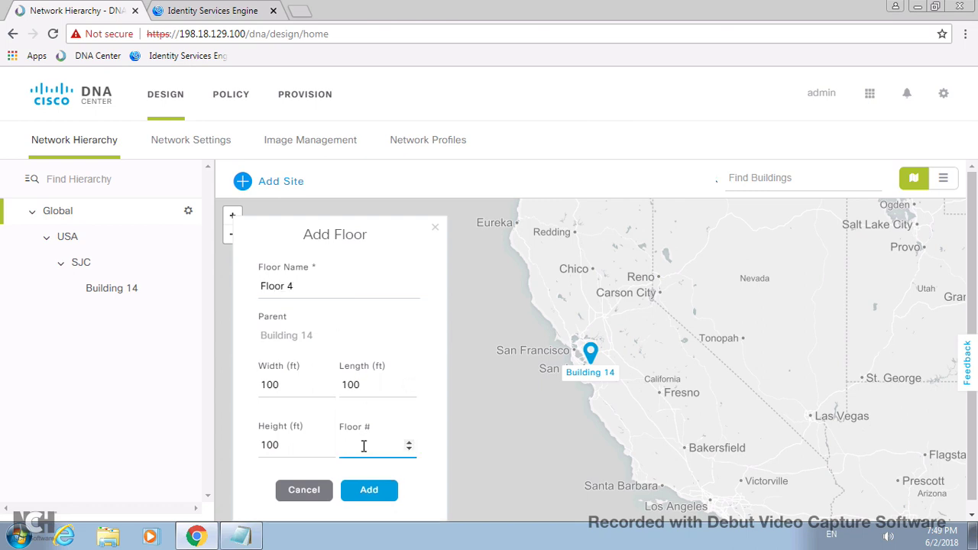
type("4")
left_click(369, 488)
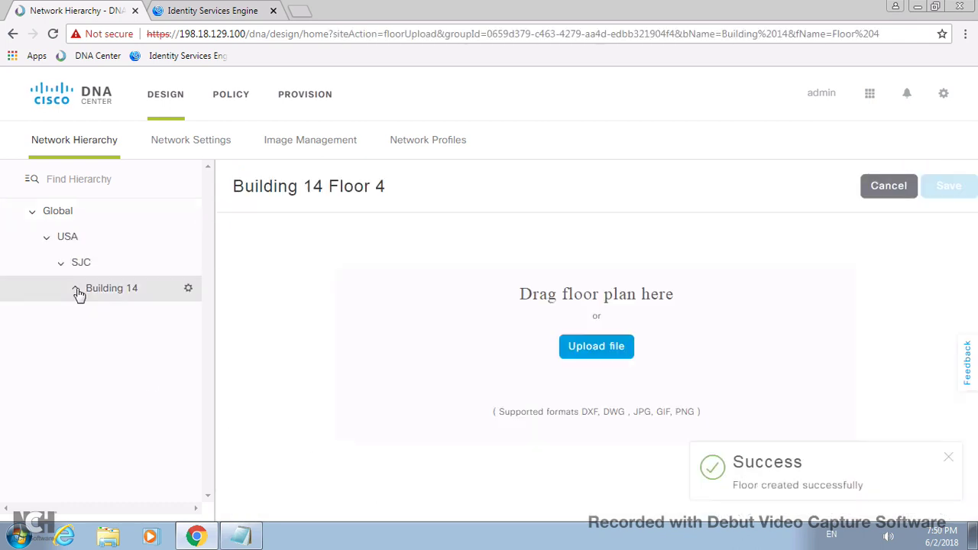
left_click(600, 359)
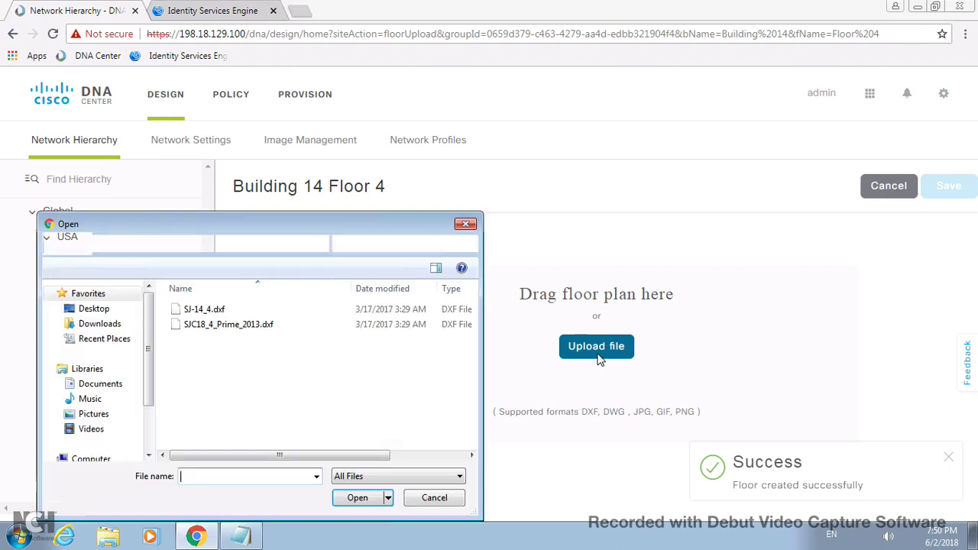
- Upload SJ-14_4.dxf as Floor 4's floor plan and save it
left_click(197, 312)
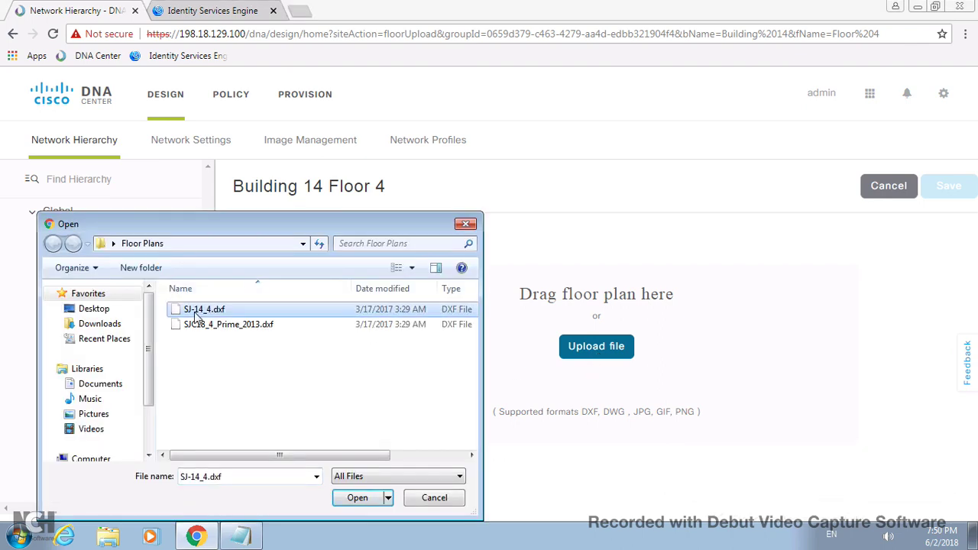
left_click(356, 498)
left_click(958, 189)
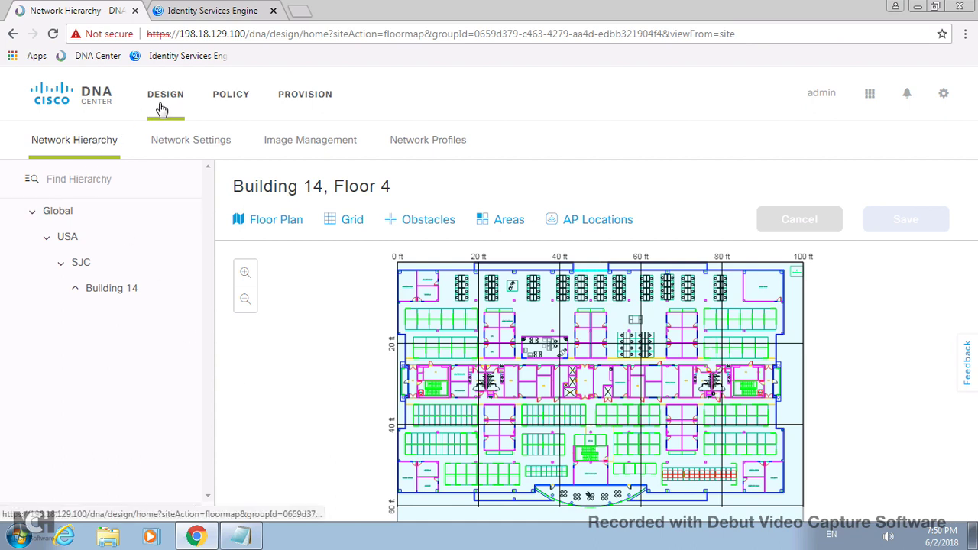
- Display the Building 14, Floor 4 floor plan in the hierarchy
left_click(75, 291)
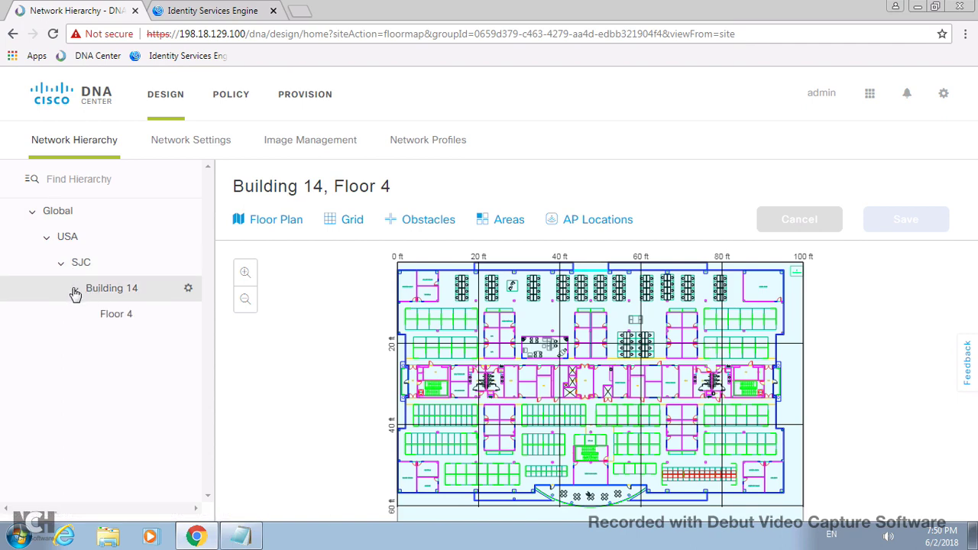
left_click(115, 317)
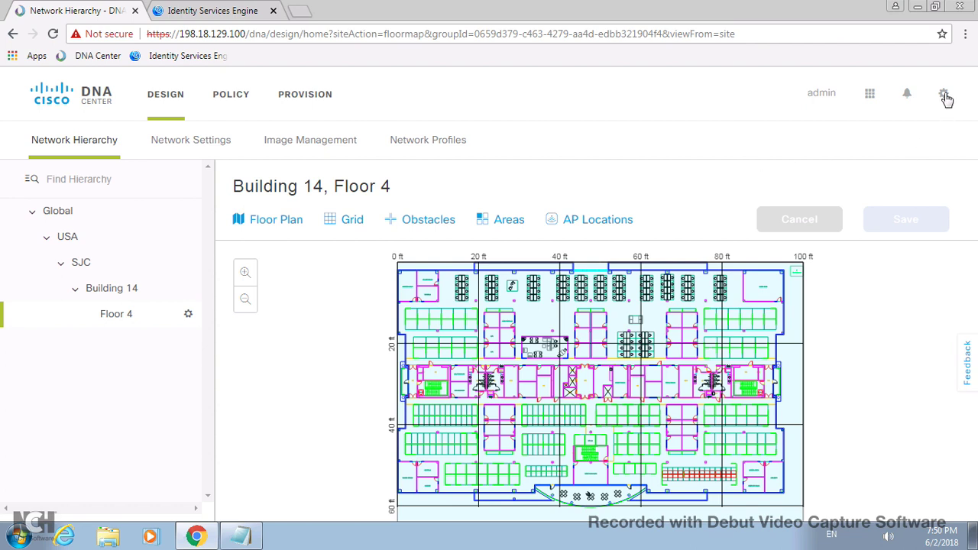
left_click(944, 94)
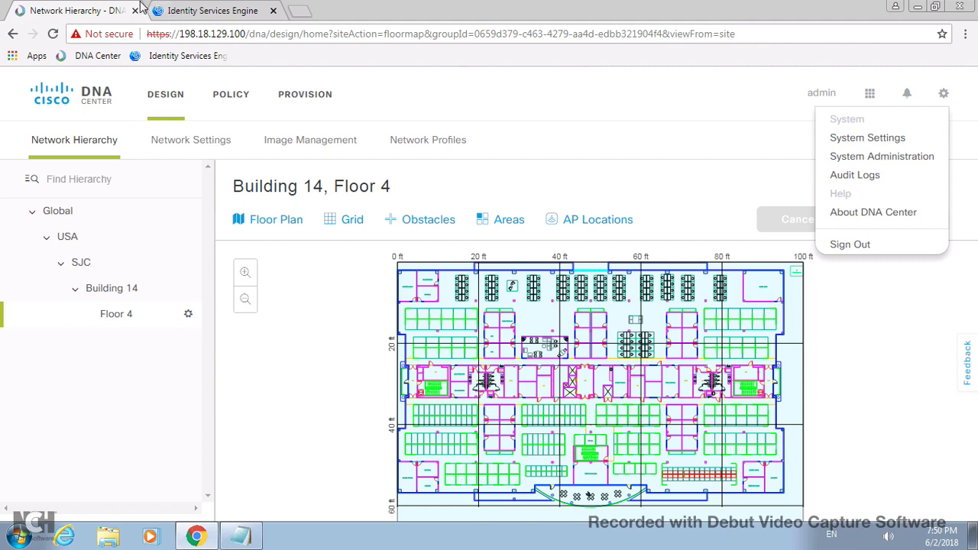
- Add a new AAA server in System Settings with IP address 198.18.133.27
left_click(868, 139)
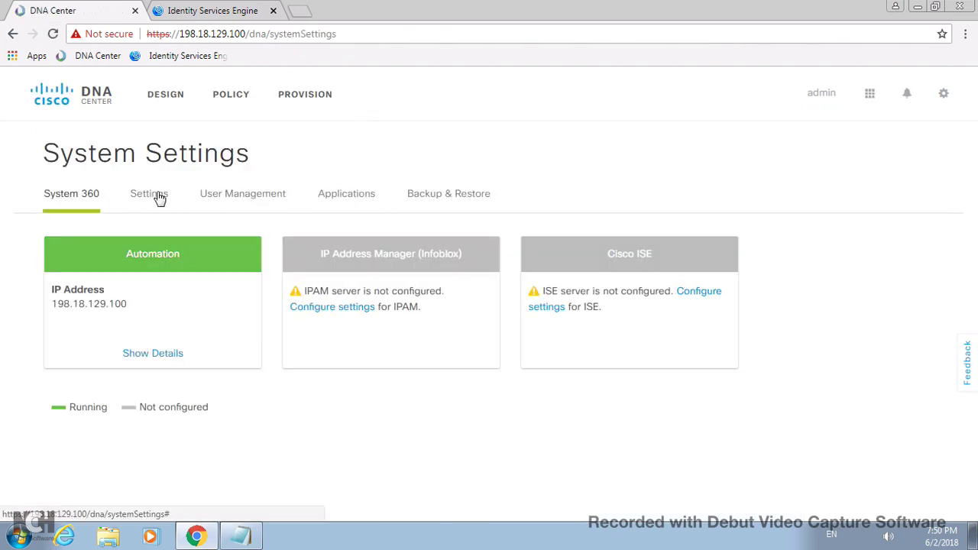
left_click(156, 196)
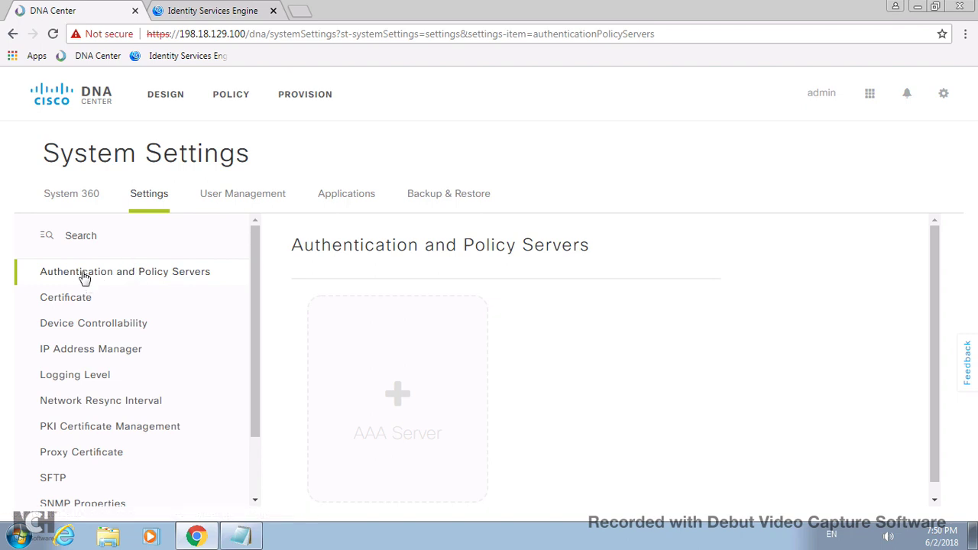
left_click(398, 396)
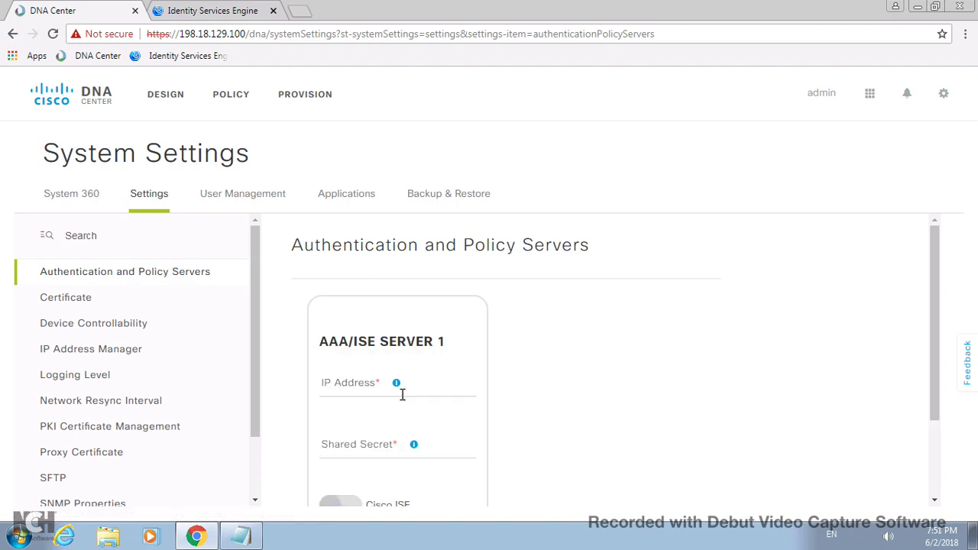
left_click(240, 536)
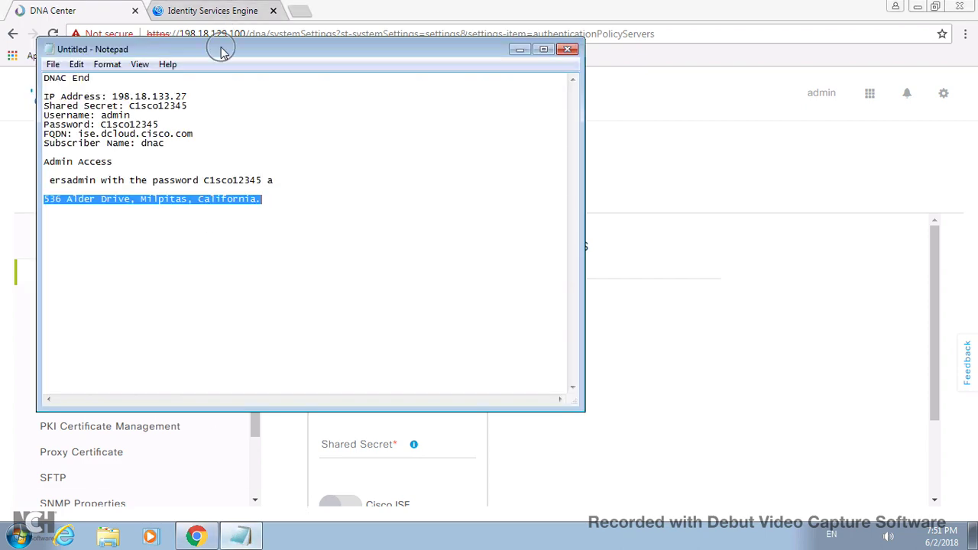
left_click_drag(220, 50, 747, 65)
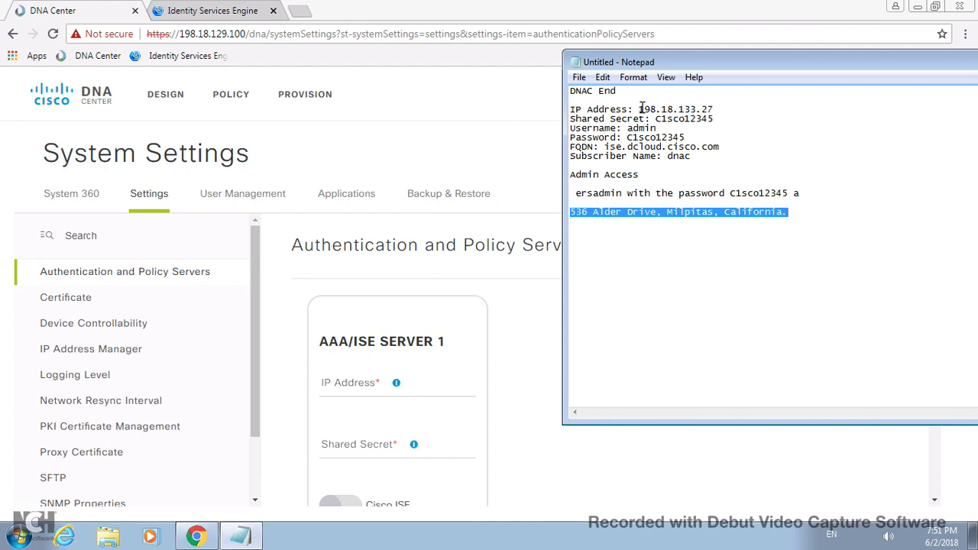
left_click_drag(640, 109, 712, 109)
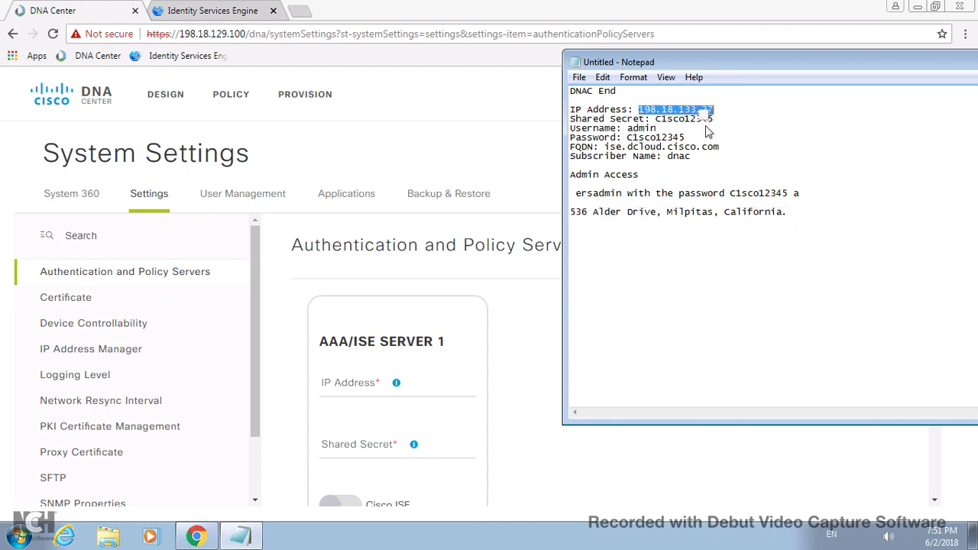
right_click(699, 110)
left_click(734, 157)
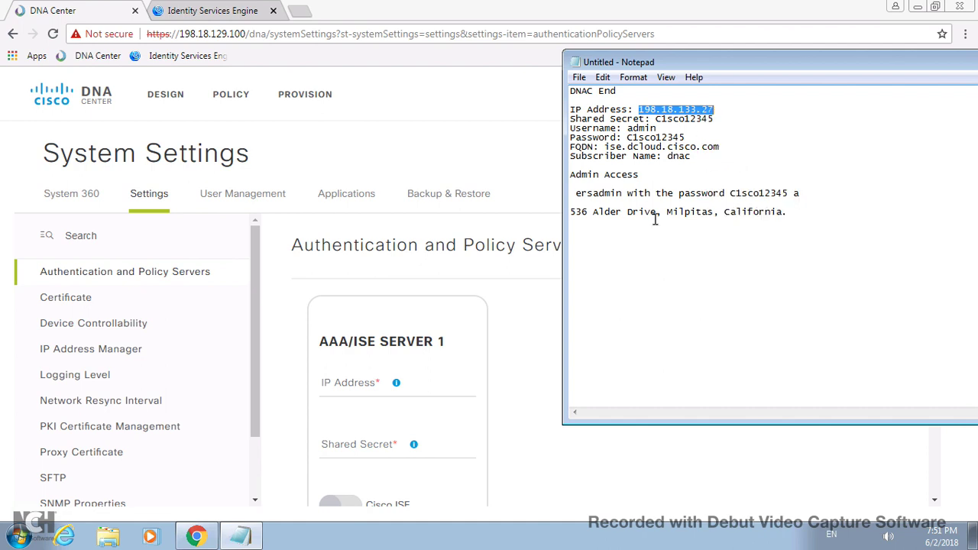
left_click(358, 381)
right_click(357, 381)
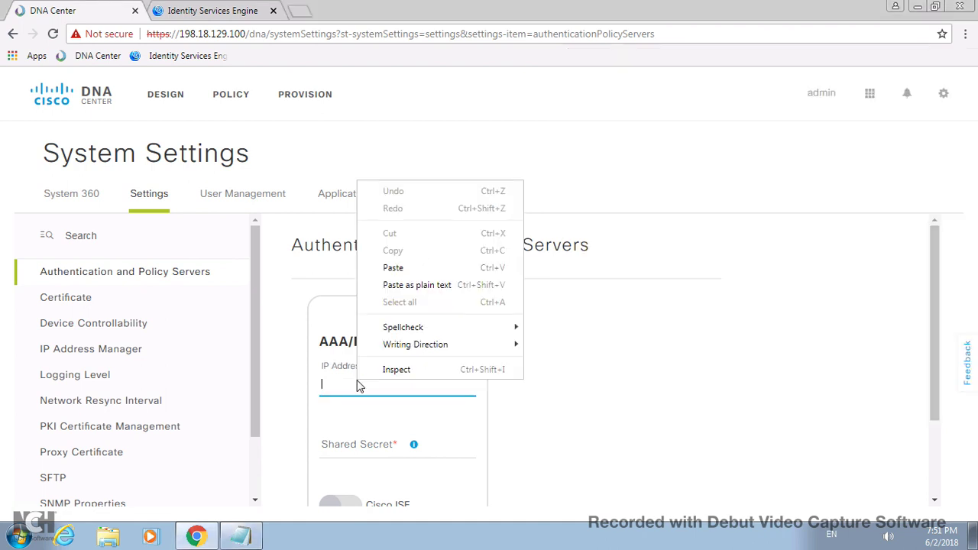
left_click(409, 264)
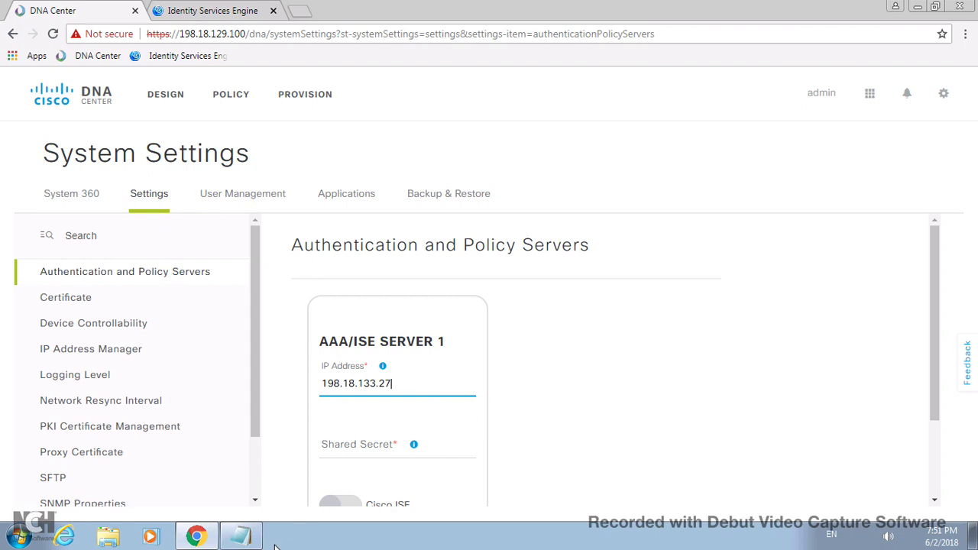
- Paste the shared secret from the notes and enable Cisco ISE for the server
left_click(240, 536)
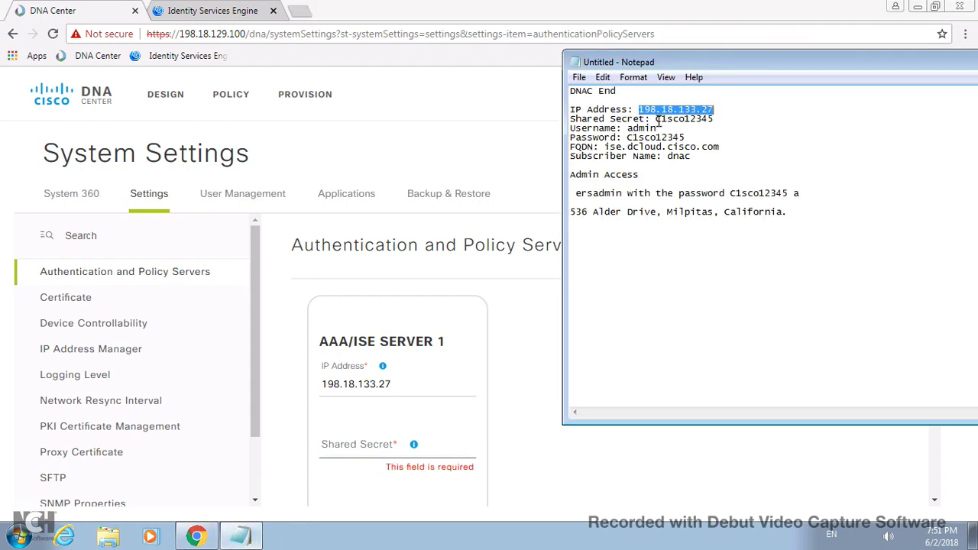
left_click_drag(655, 120, 714, 119)
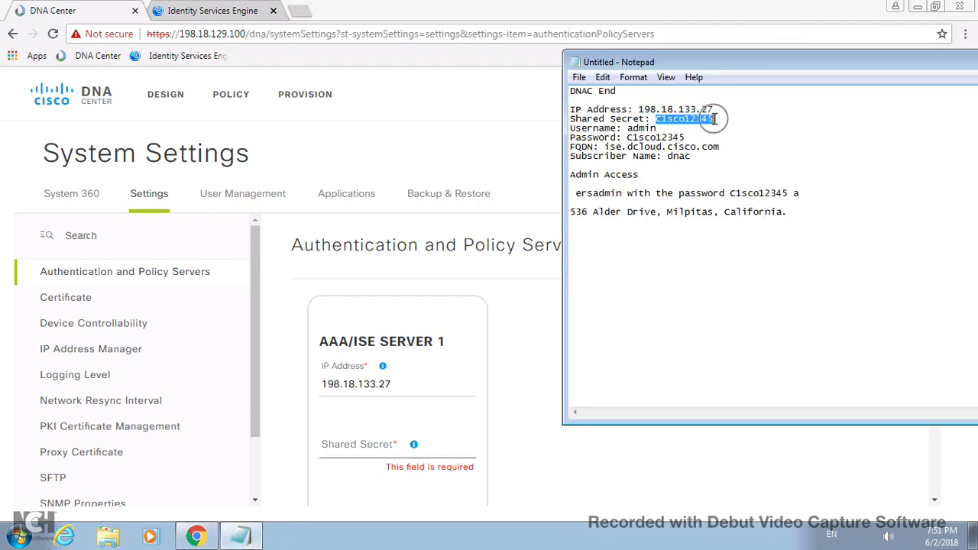
right_click(697, 118)
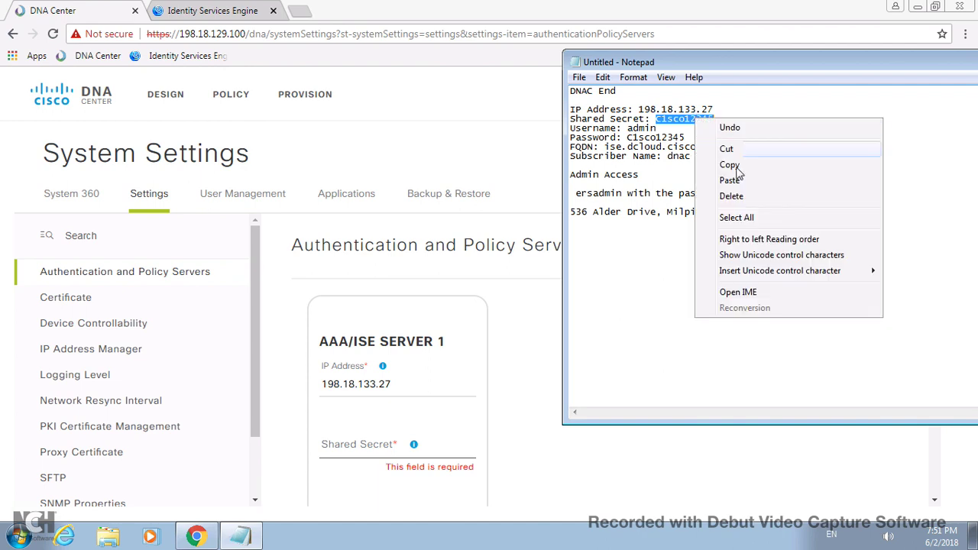
left_click(734, 166)
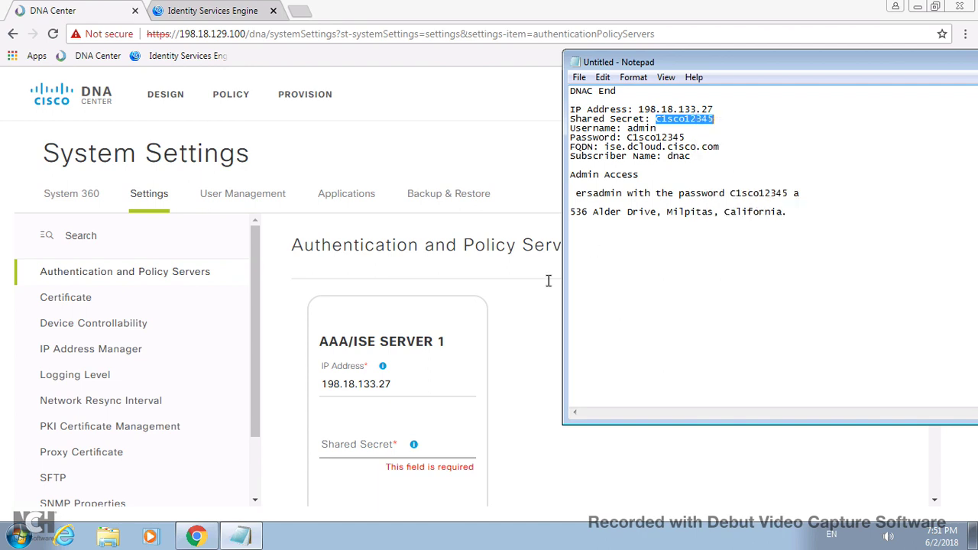
left_click(373, 437)
right_click(373, 437)
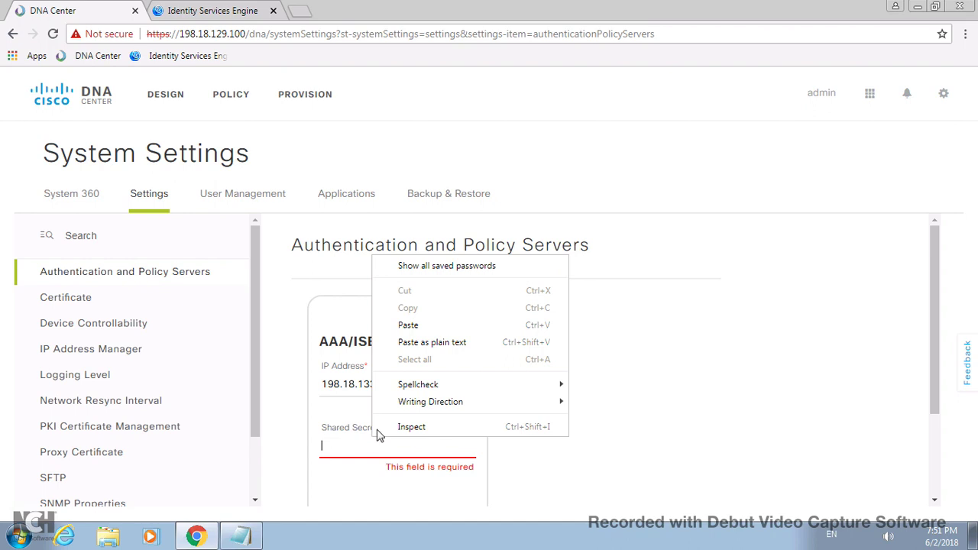
left_click(425, 327)
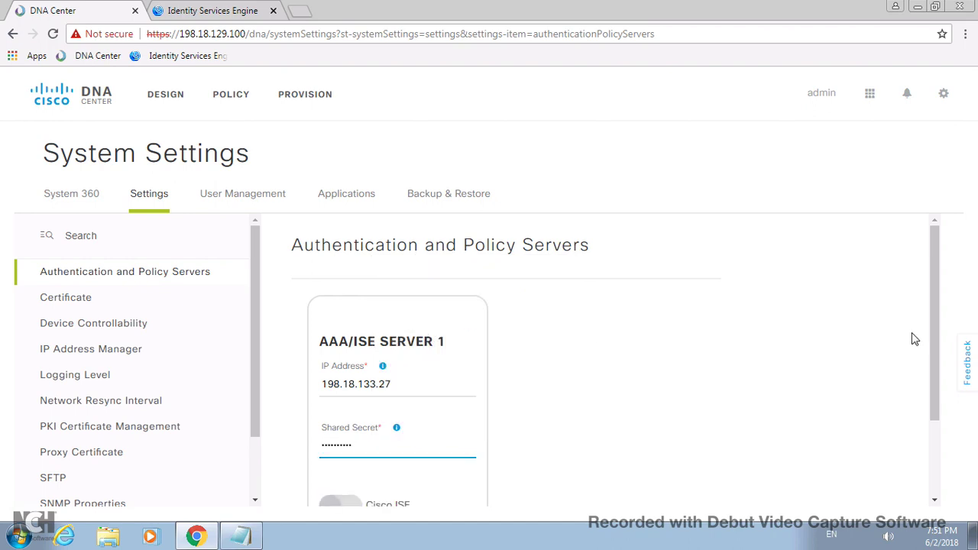
left_click_drag(931, 316, 928, 431)
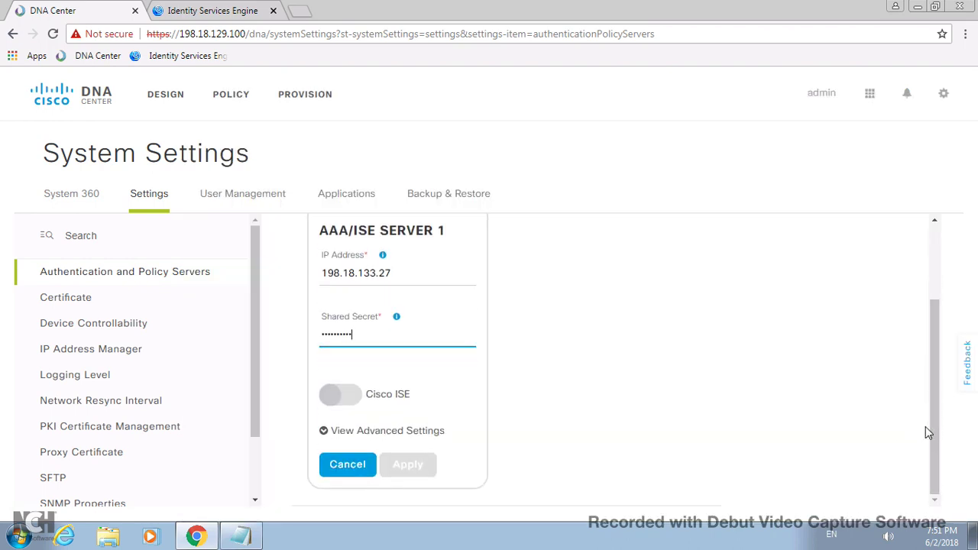
left_click(336, 396)
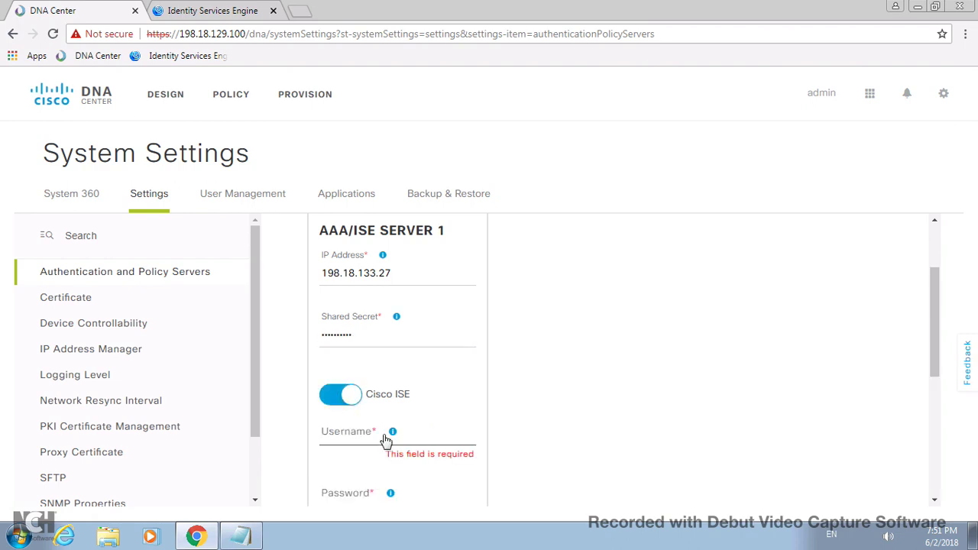
- Enter admin as the Cisco ISE username
left_click(240, 538)
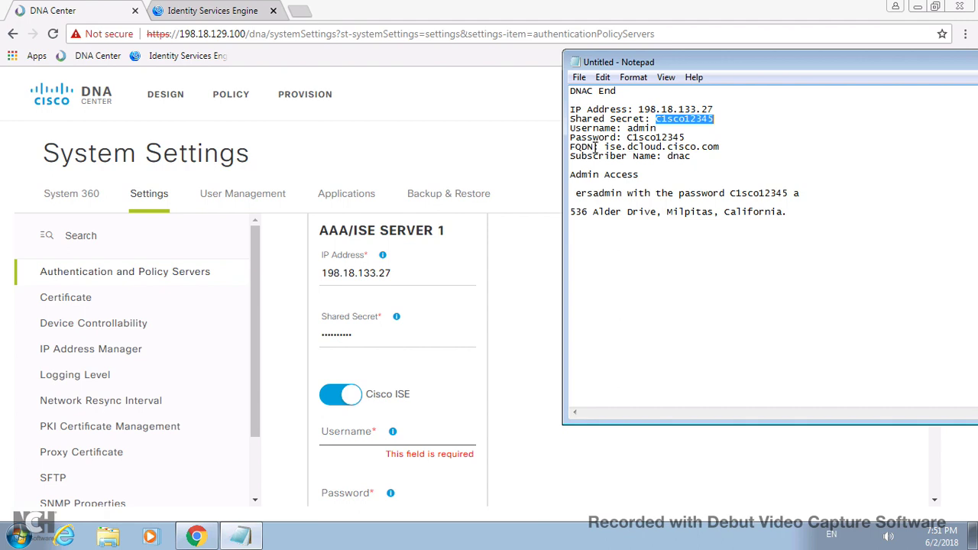
left_click(334, 433)
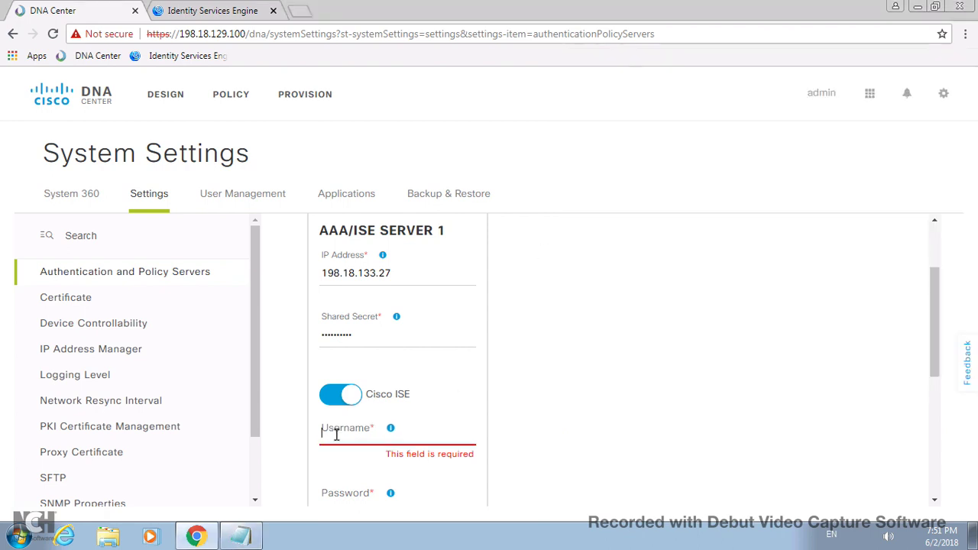
type("admin")
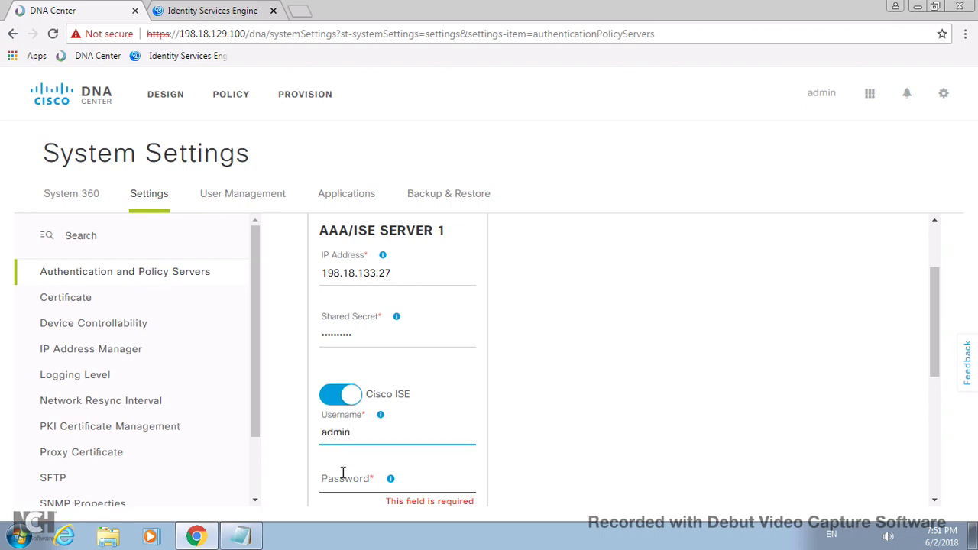
- Copy the ISE password from the notes into the Password field
left_click(241, 537)
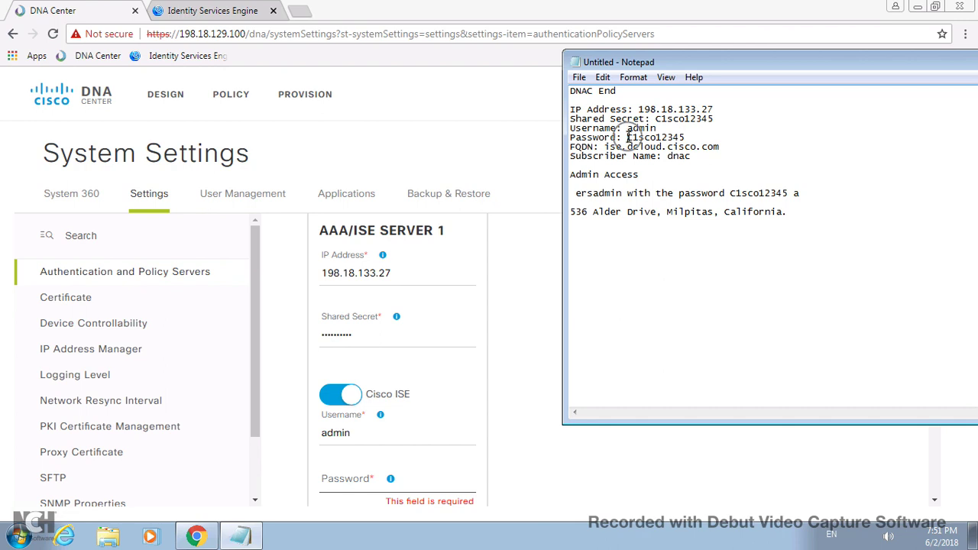
left_click_drag(571, 137, 679, 135)
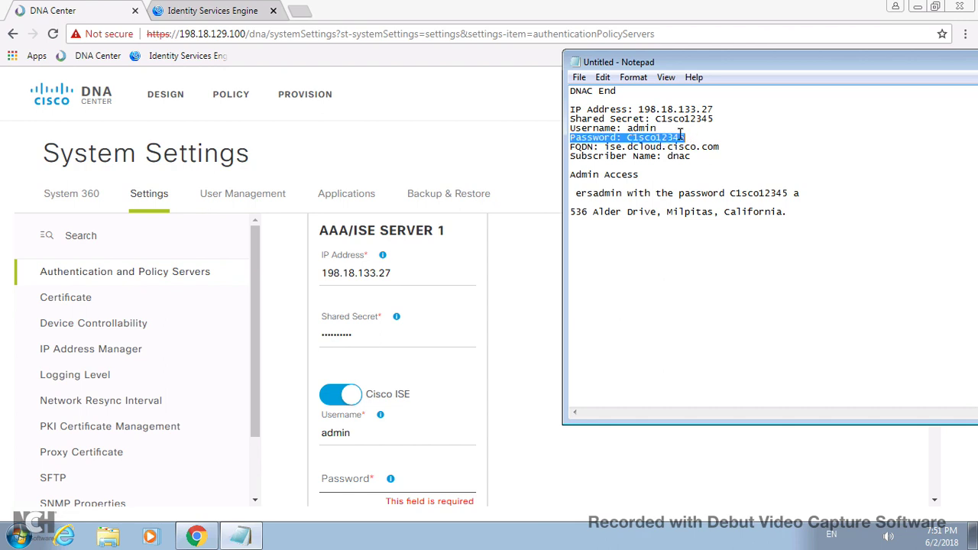
left_click(626, 137)
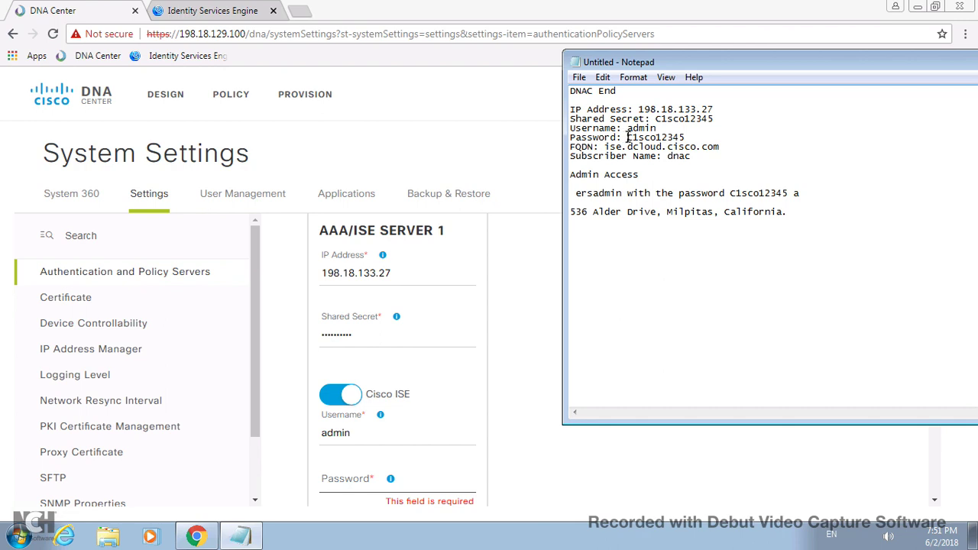
left_click_drag(626, 137, 684, 134)
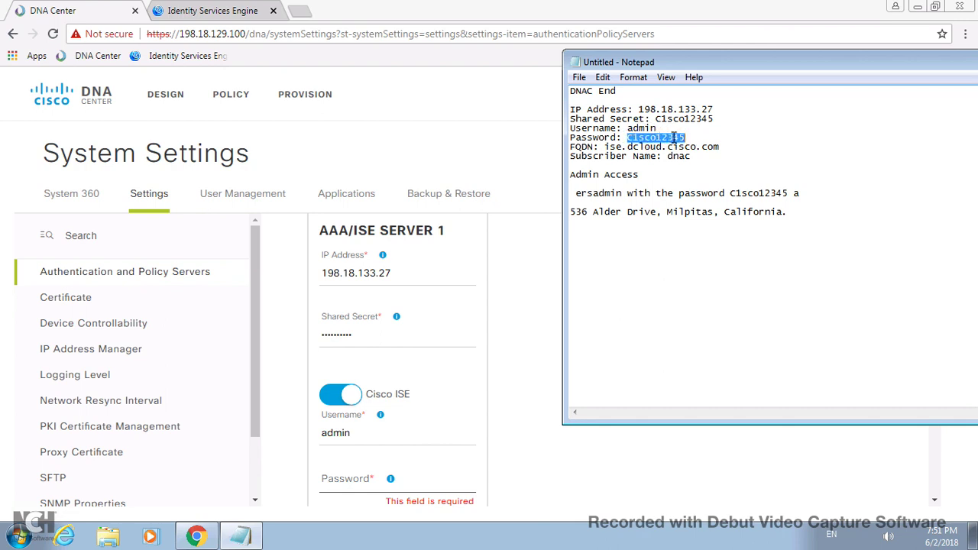
right_click(674, 137)
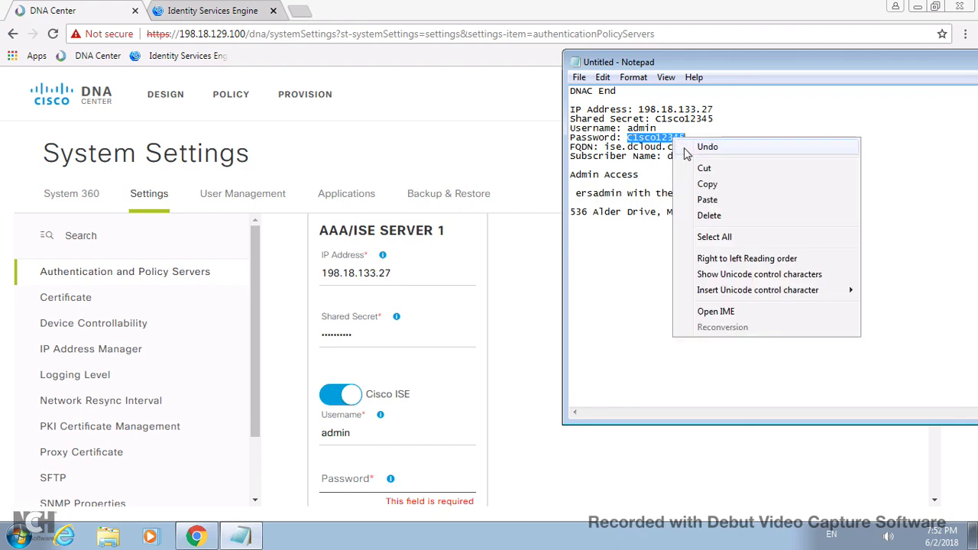
left_click(709, 184)
left_click(337, 475)
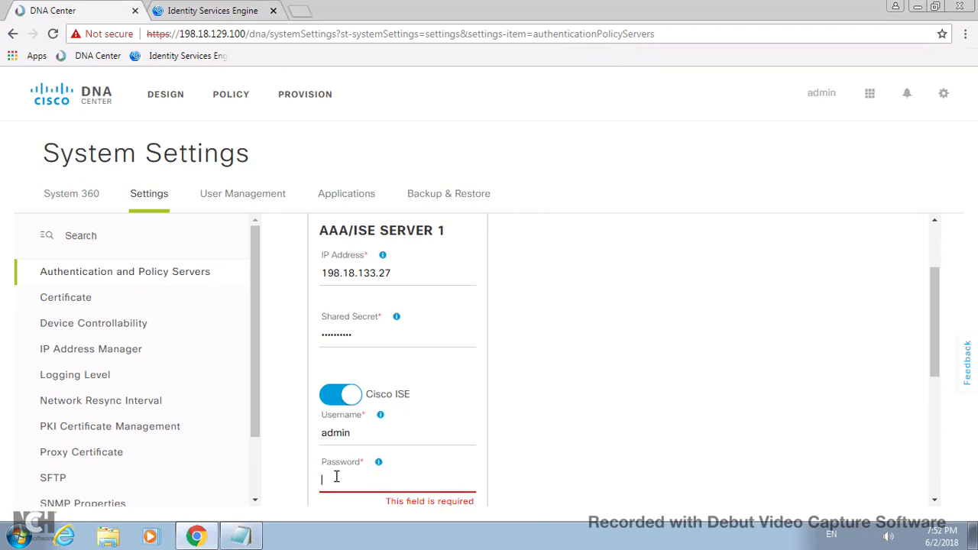
right_click(336, 476)
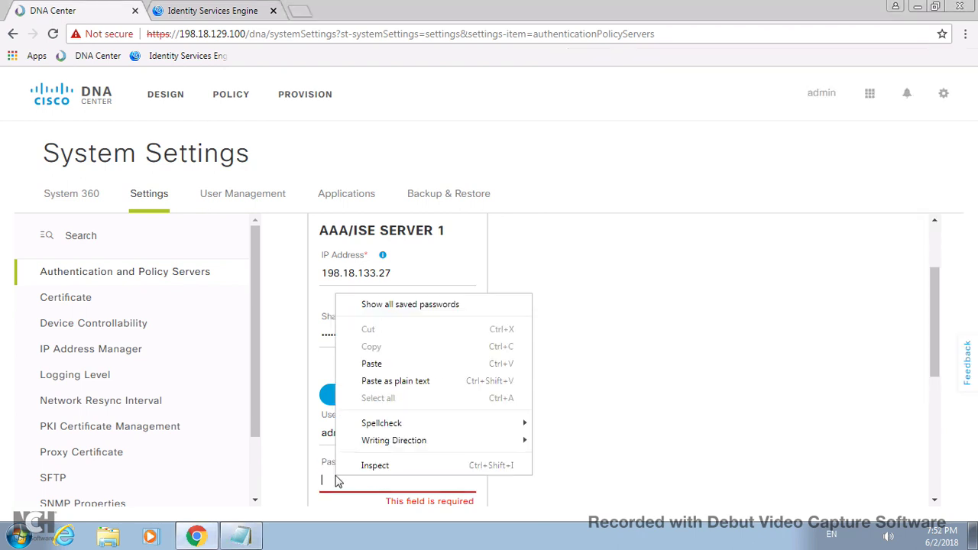
left_click(374, 363)
- Paste the same password into Confirm Password
left_click(934, 501)
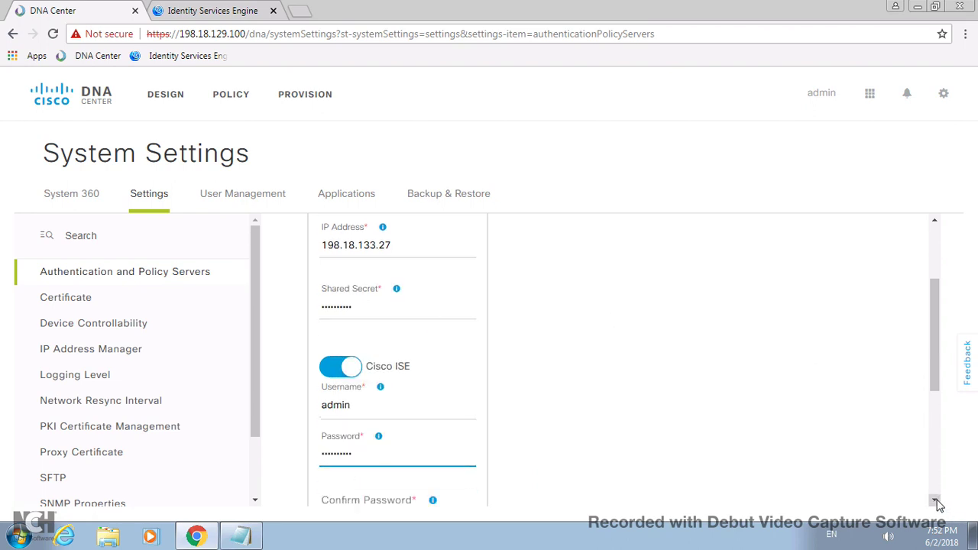
left_click(935, 501)
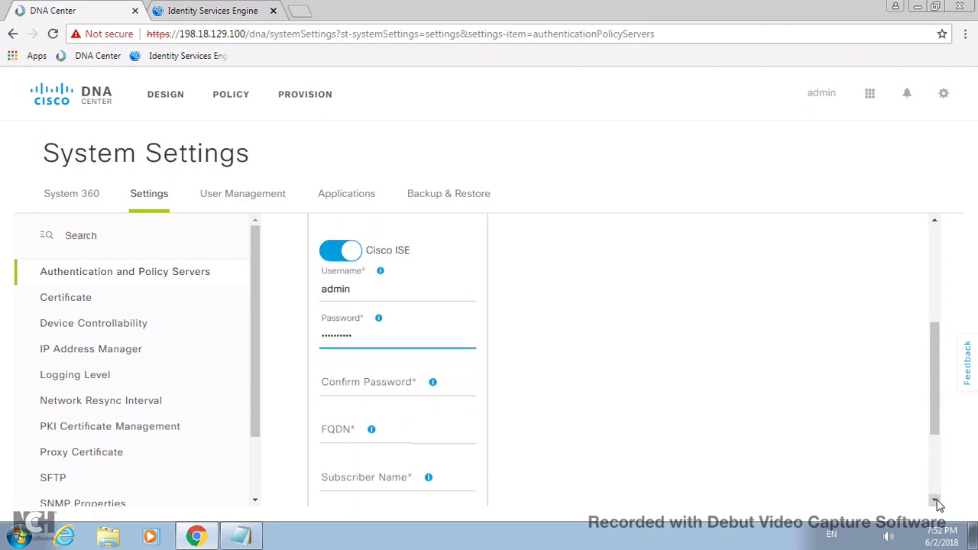
left_click(347, 354)
right_click(346, 354)
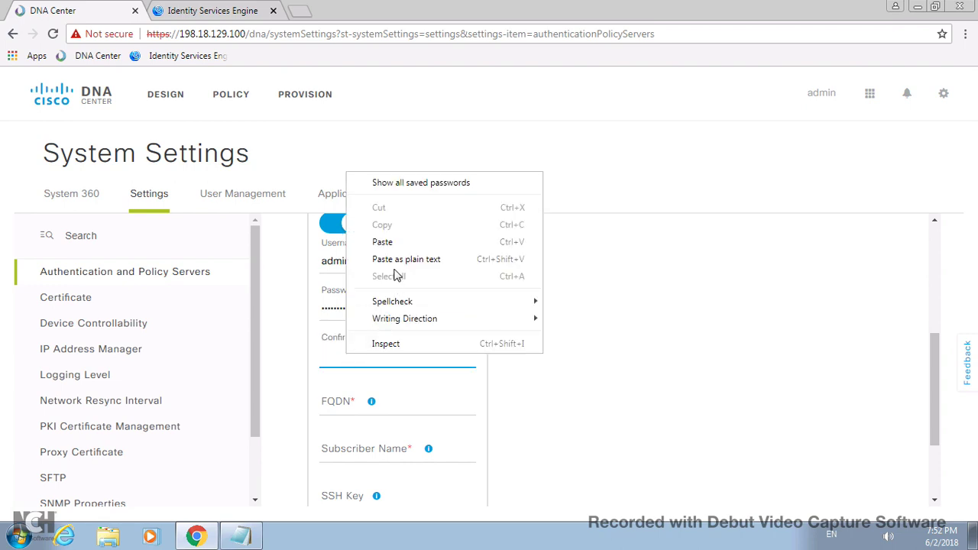
left_click(394, 244)
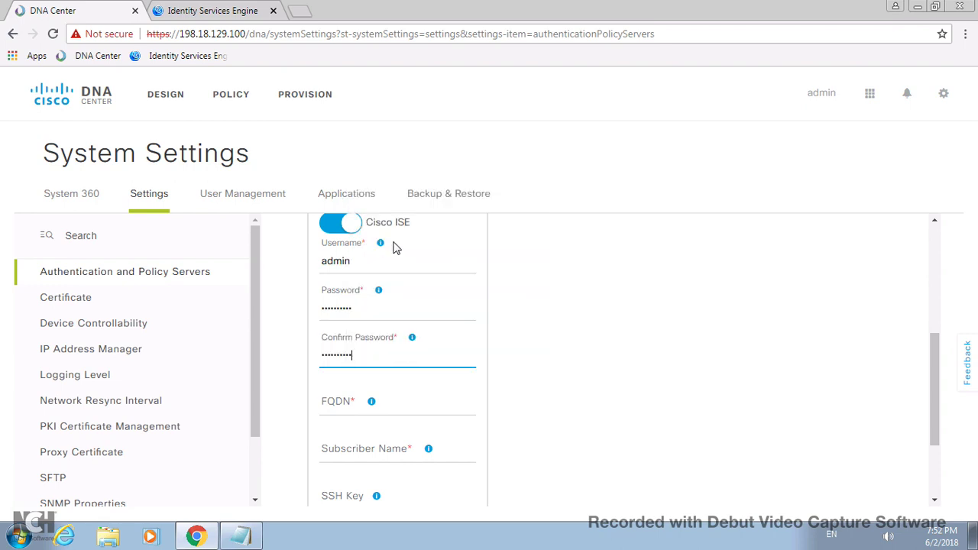
left_click(241, 537)
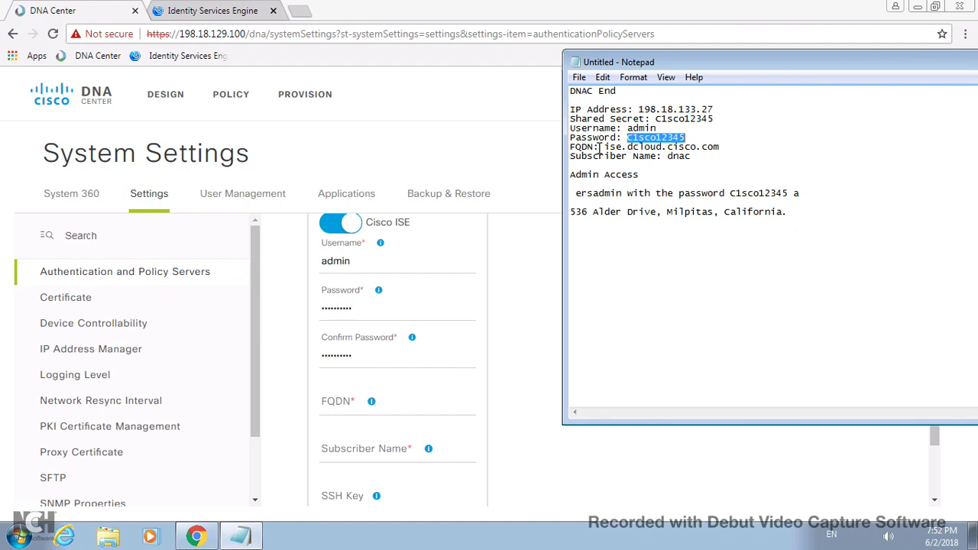
- Copy ise.dcloud.cisco.com from the notes into the FQDN field
left_click_drag(605, 146, 718, 144)
right_click(706, 149)
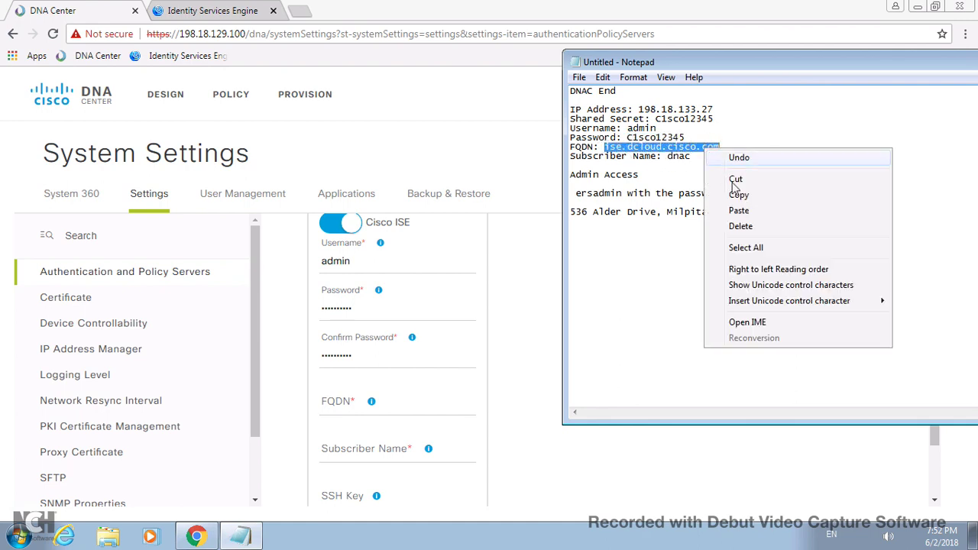
left_click(743, 197)
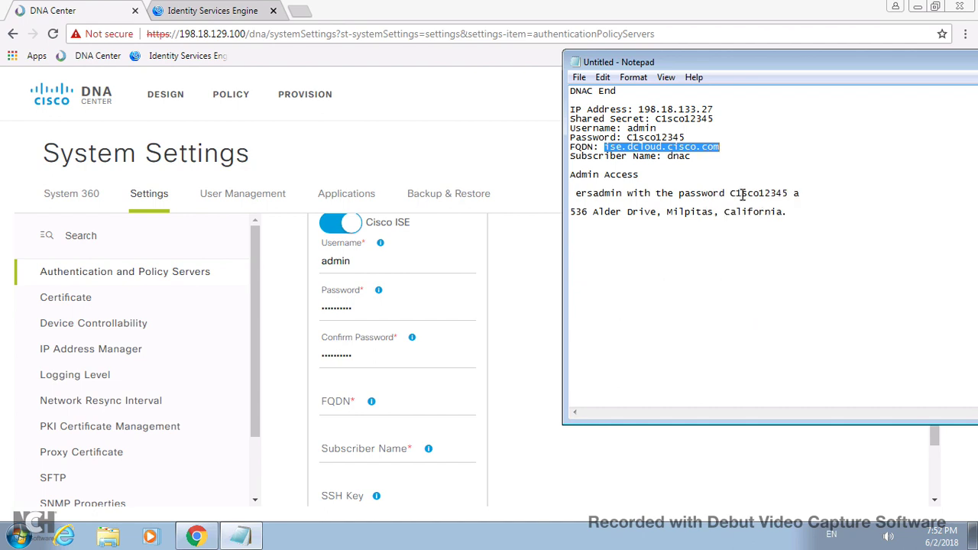
left_click(338, 400)
right_click(337, 400)
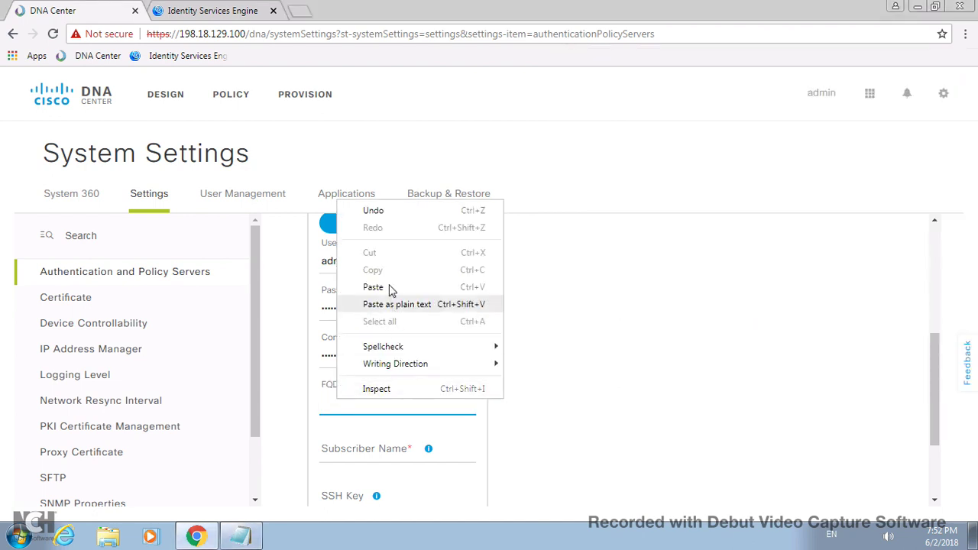
left_click(331, 286)
- Set subscriber name dnac, apply the ISE server settings, and switch to Identity Services Engine
left_click(354, 450)
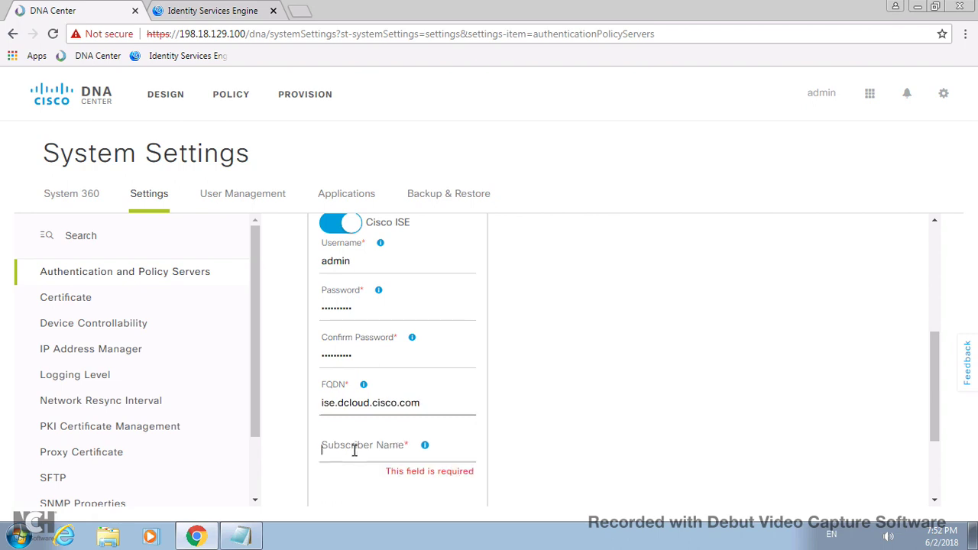
type("dnc")
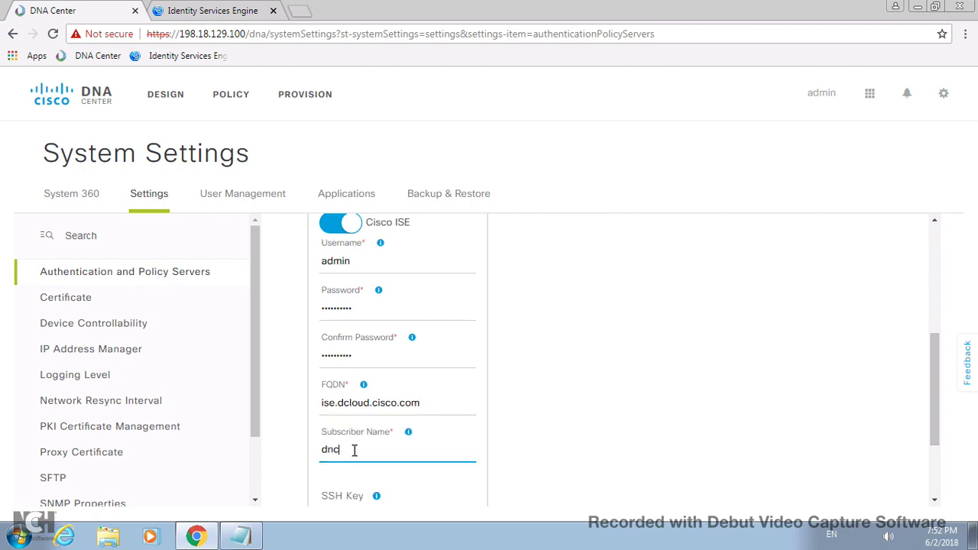
left_click(243, 536)
left_click(243, 536)
scroll(937, 493, "down", 2)
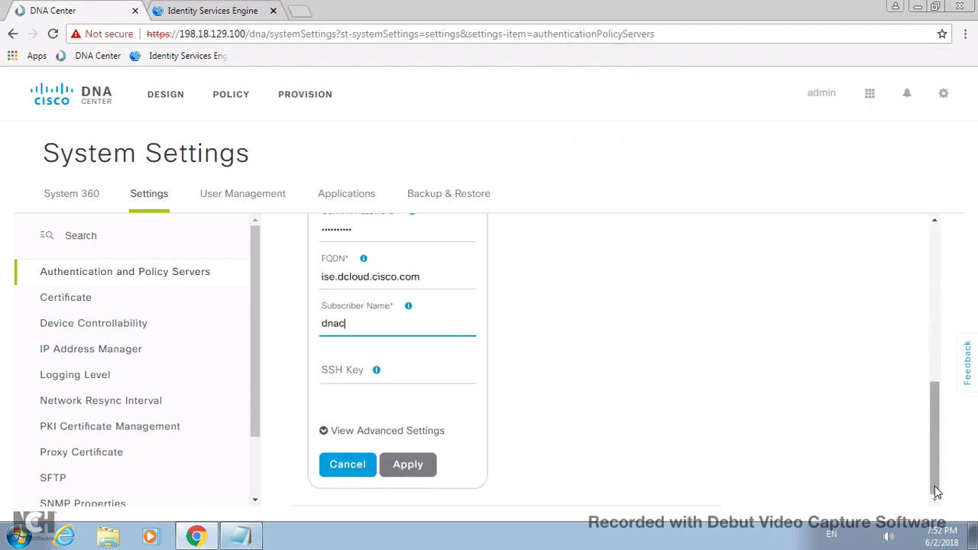
left_click(410, 466)
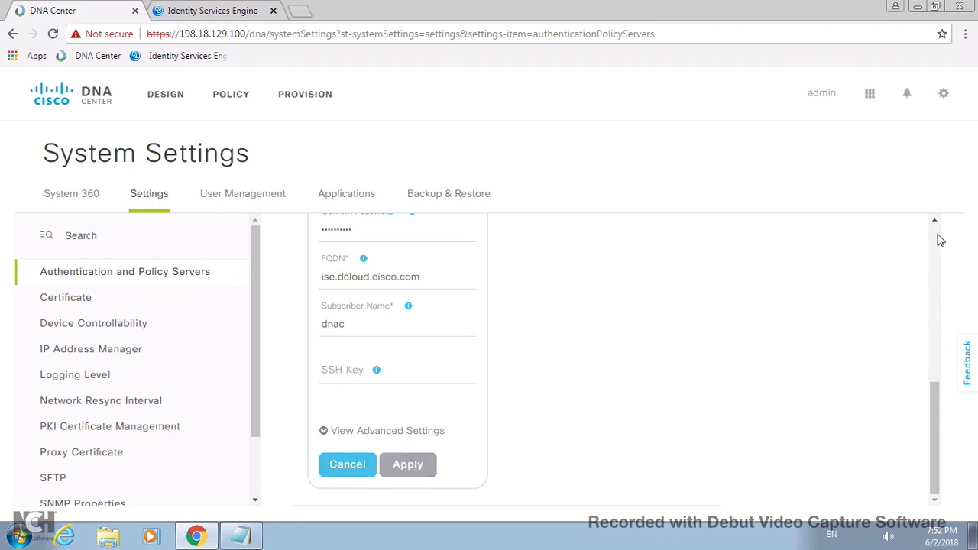
scroll(939, 240, "up", 3)
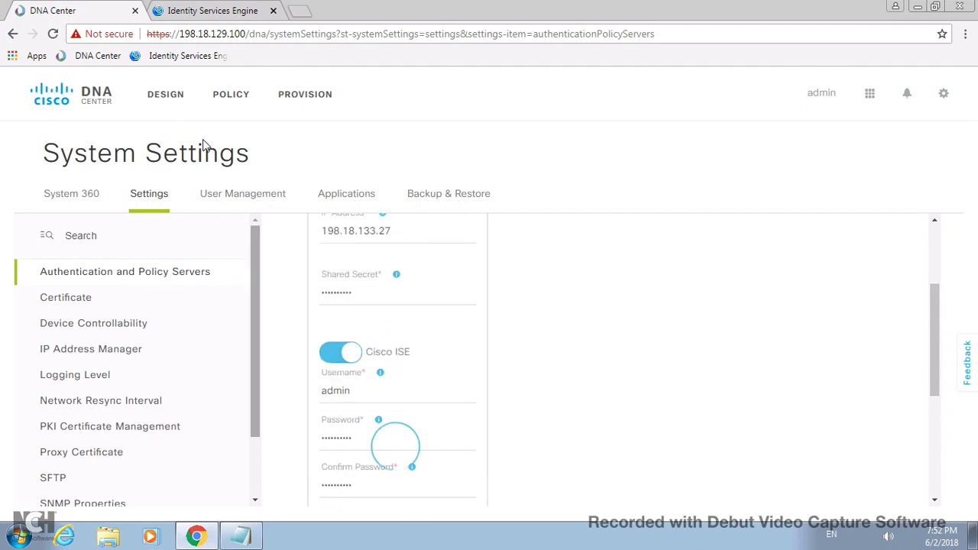
left_click(200, 10)
- Dismiss the Administration menu and open the System Settings Client Provisioning page
mouse_move(473, 78)
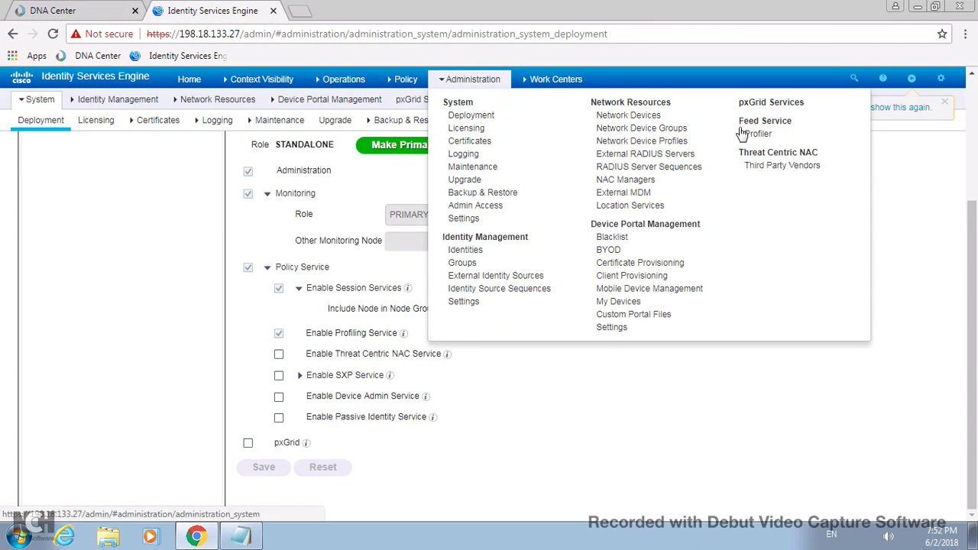
left_click(117, 99)
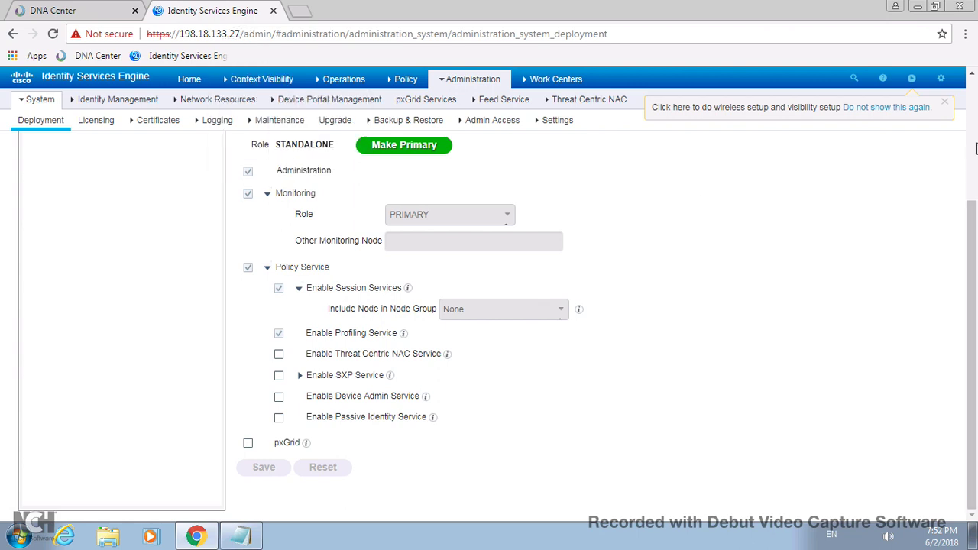
scroll(975, 147, "up", 3)
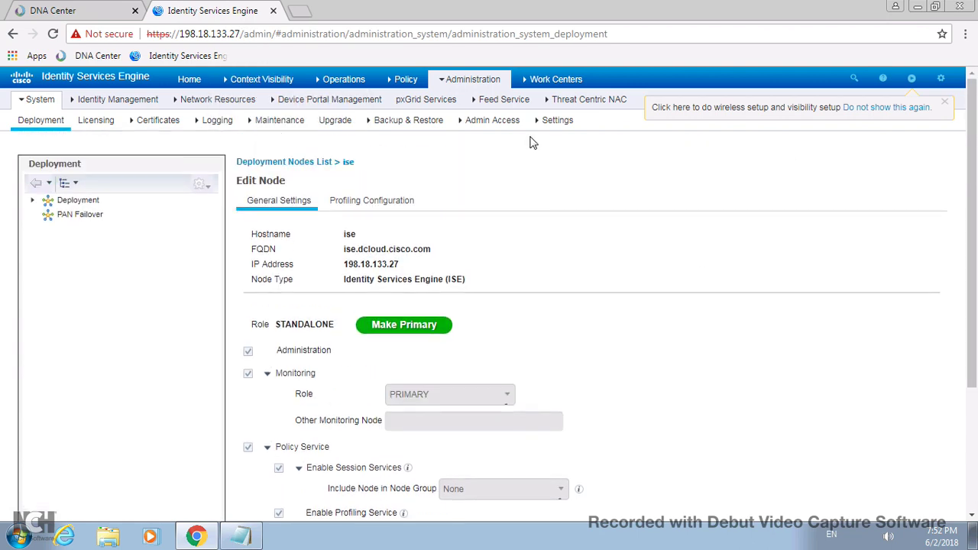
mouse_move(473, 81)
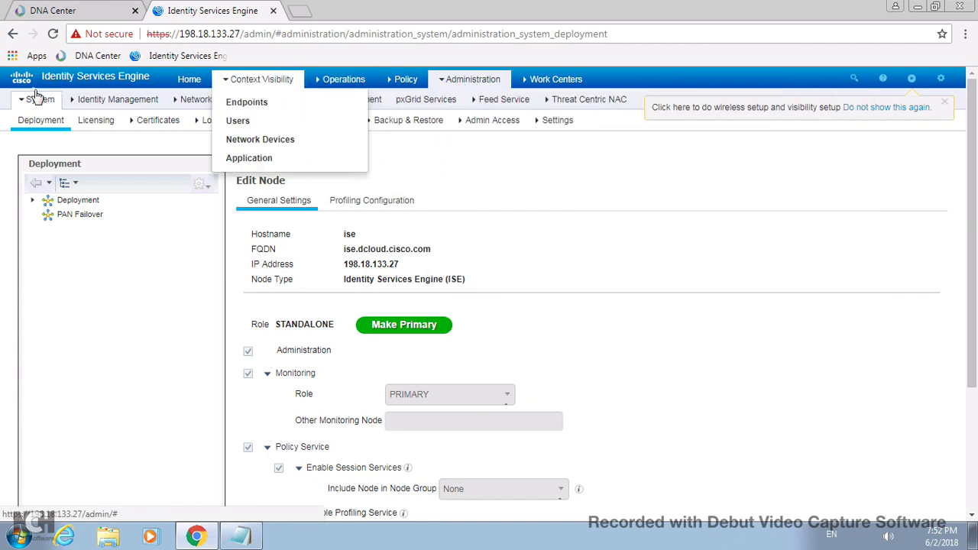
left_click(557, 122)
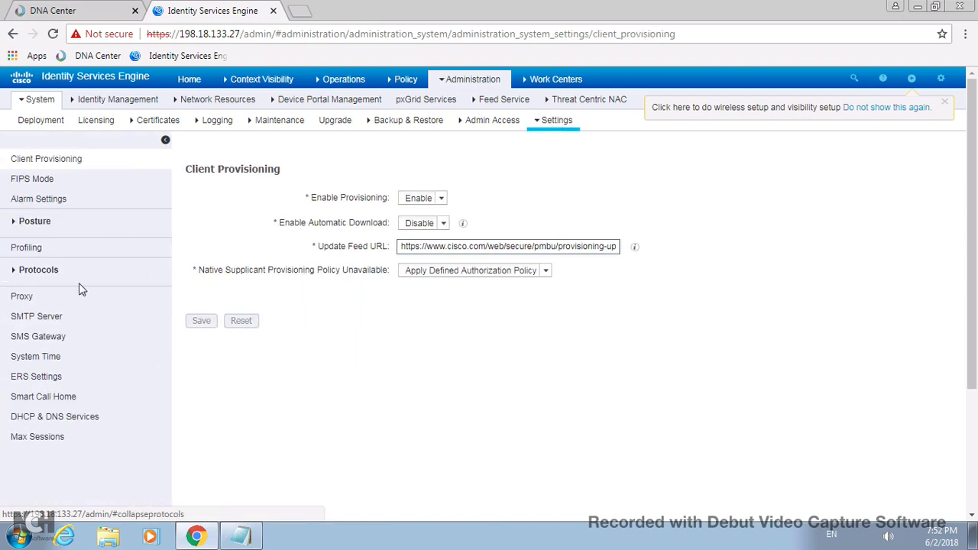
- Turn on ERS for Read/Write on the Cisco ISE admin node and save the ERS configuration
left_click(36, 379)
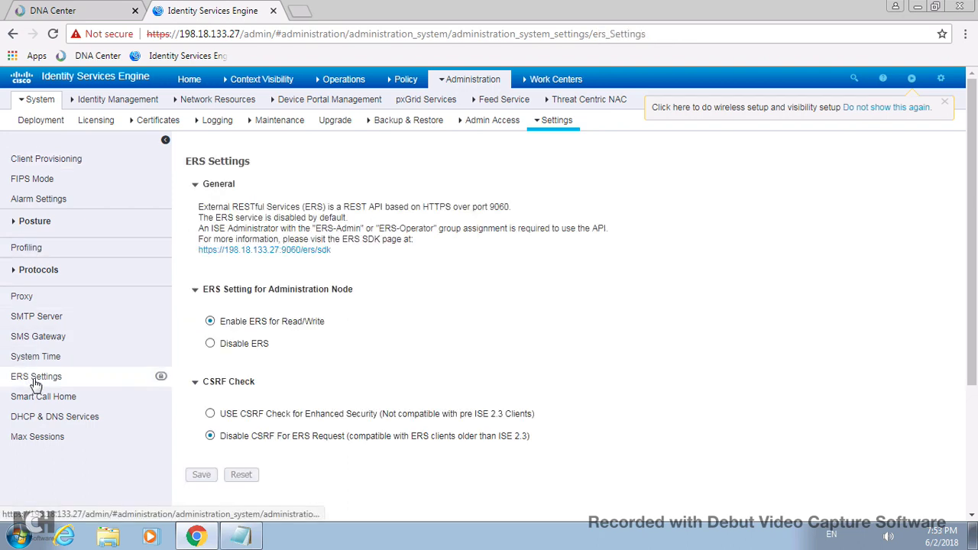
left_click(210, 321)
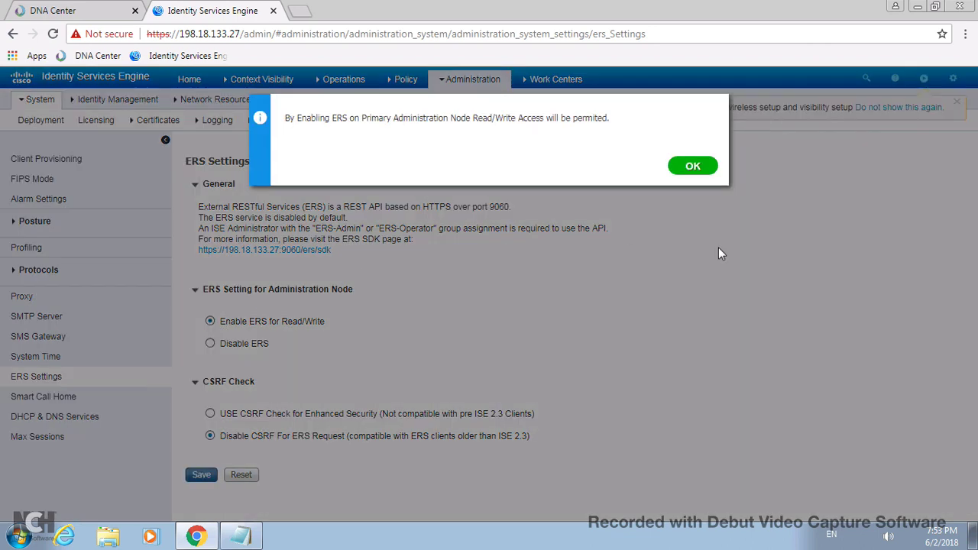
left_click(699, 167)
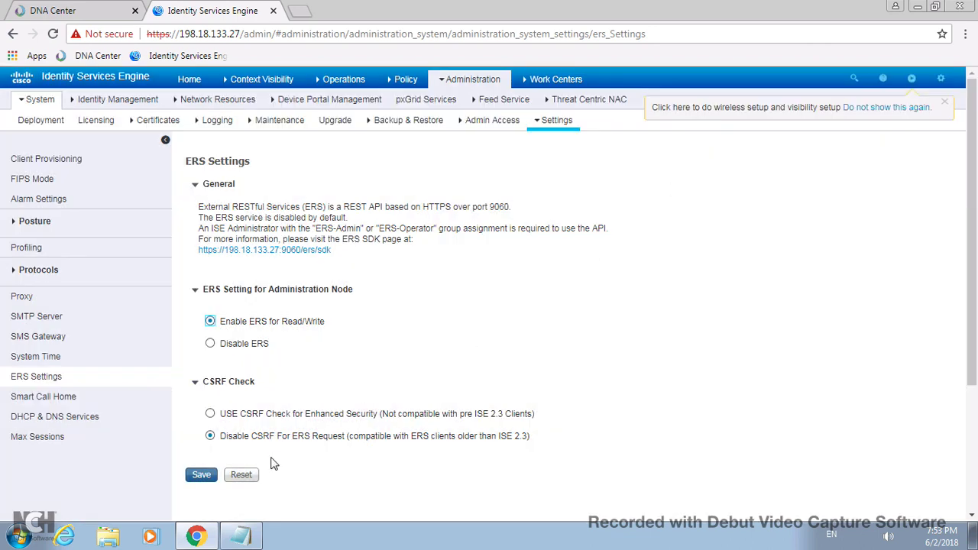
left_click(197, 475)
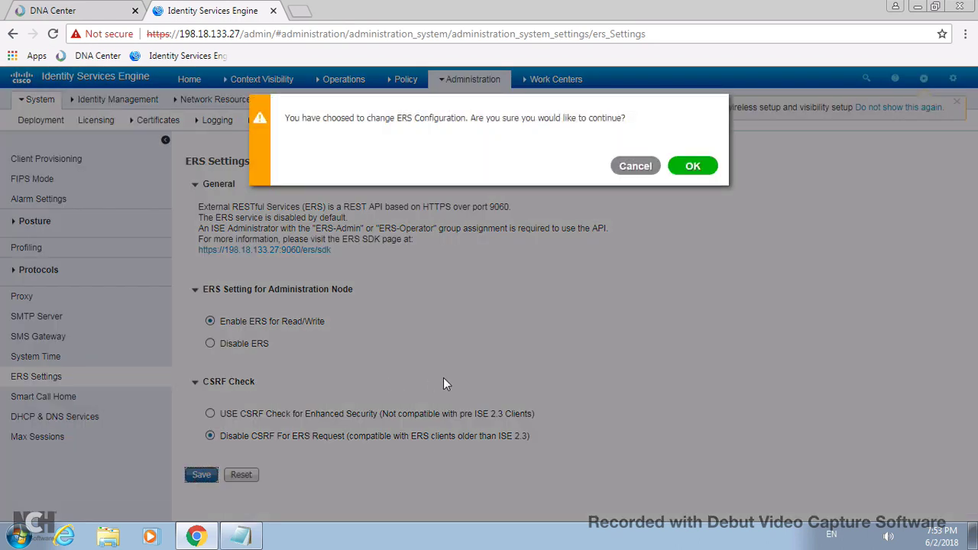
left_click(690, 165)
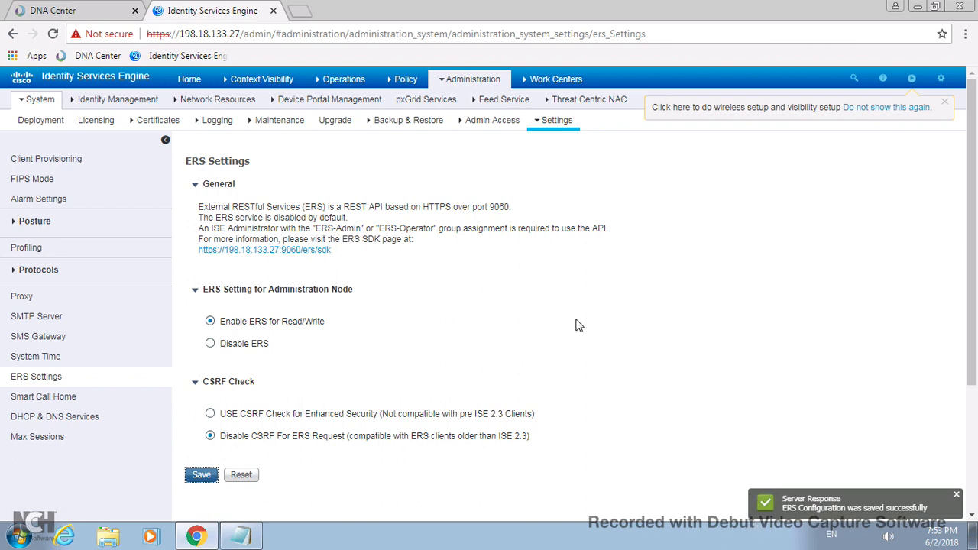
mouse_move(49, 107)
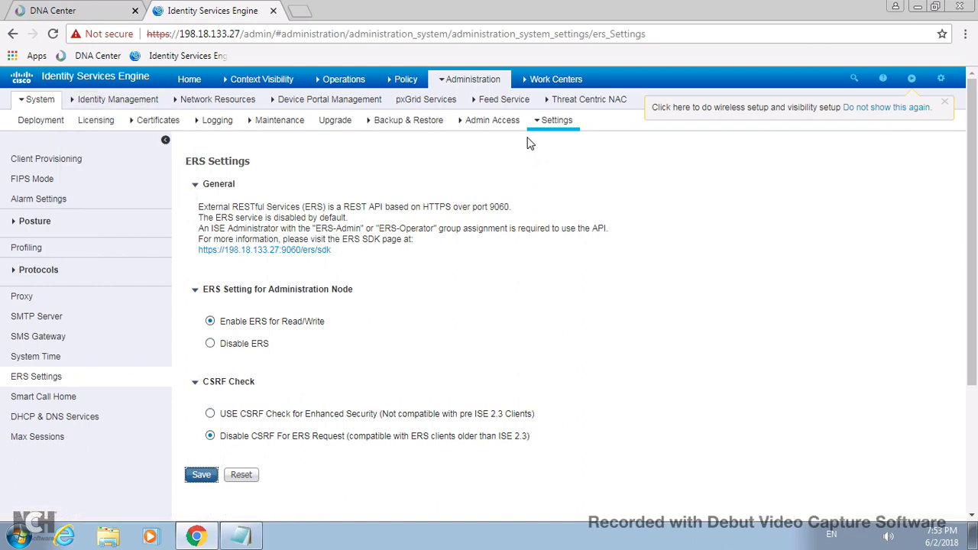
left_click(489, 125)
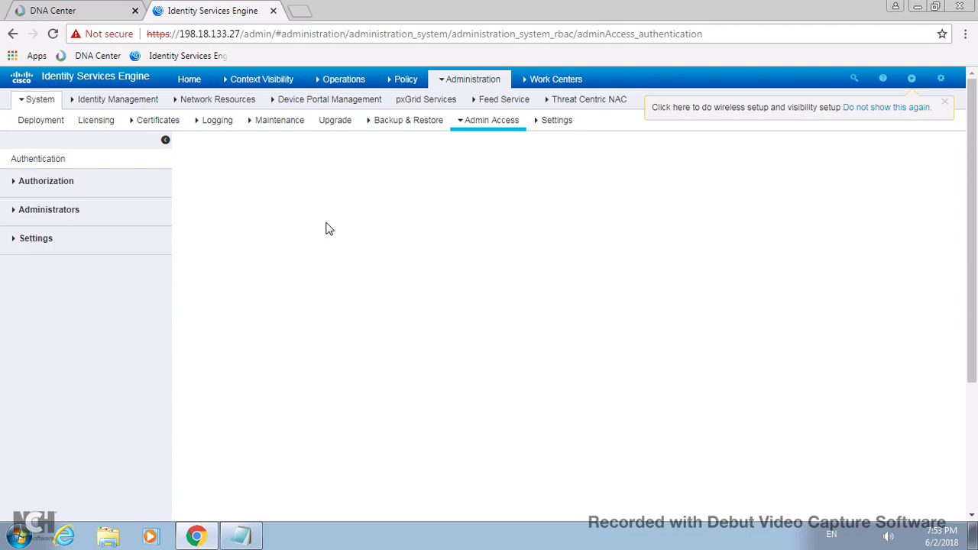
- Start a new administrator and paste the name ersadmin copied from the notes
left_click(9, 212)
left_click(47, 239)
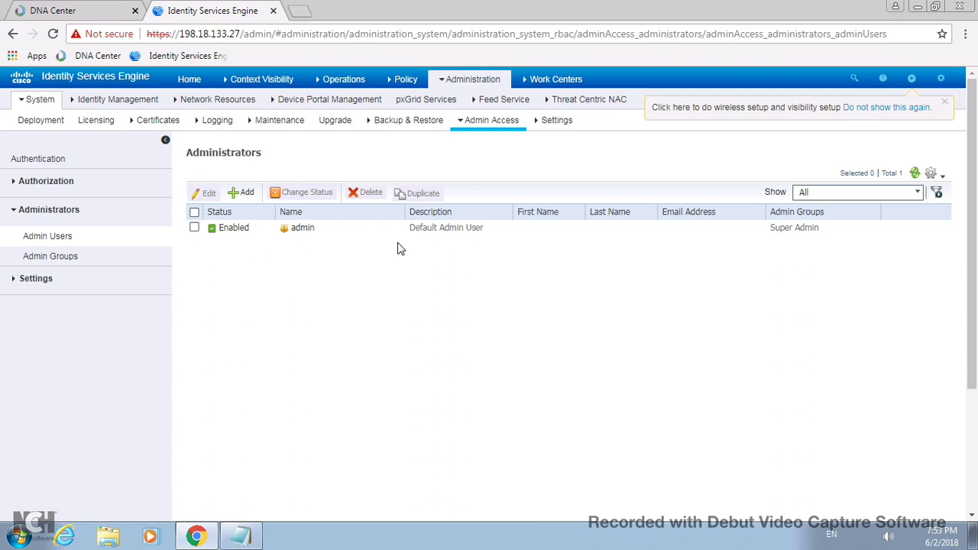
left_click(241, 192)
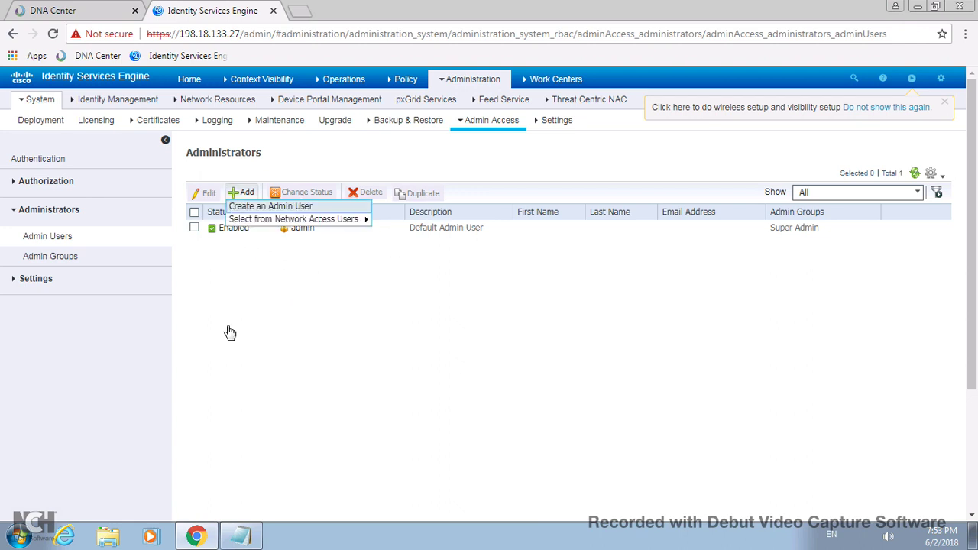
left_click(279, 206)
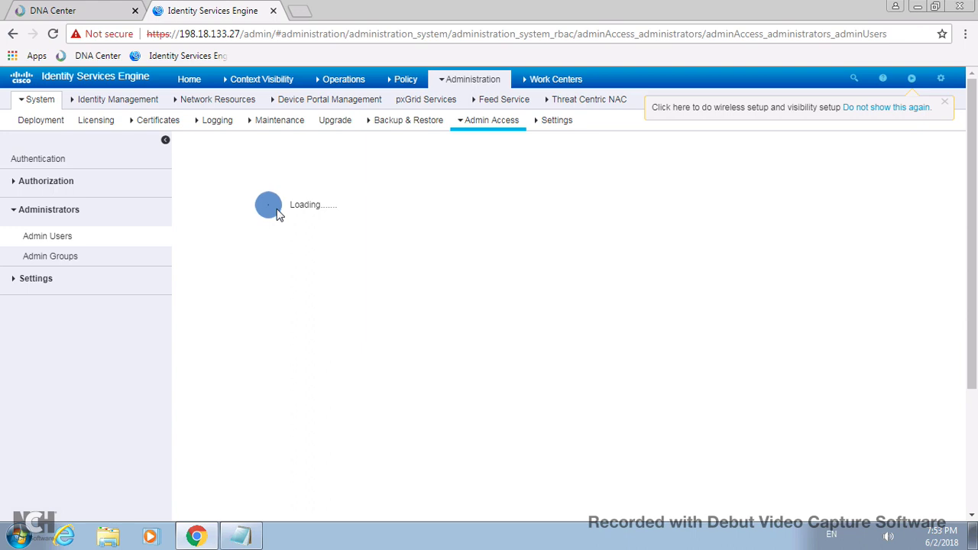
left_click(242, 537)
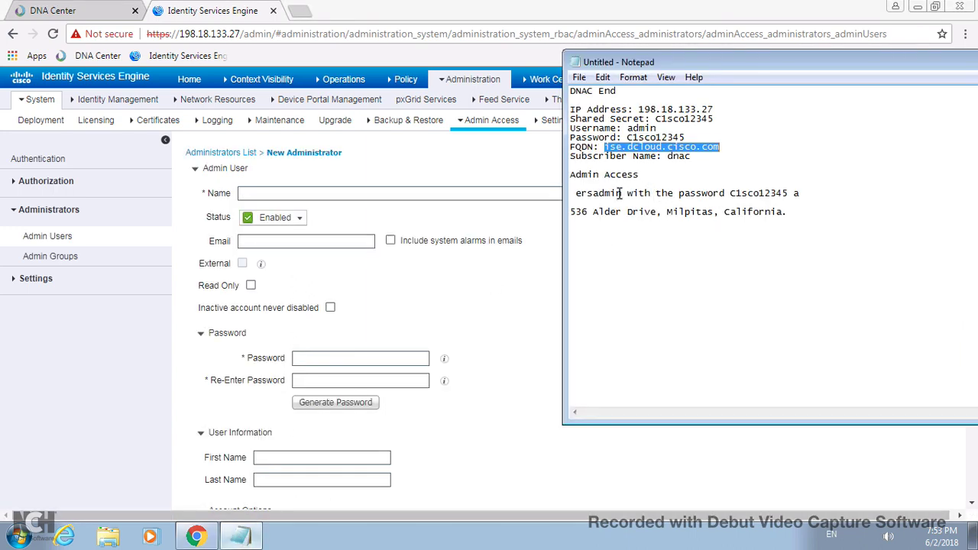
left_click(620, 193)
left_click_drag(622, 194, 575, 195)
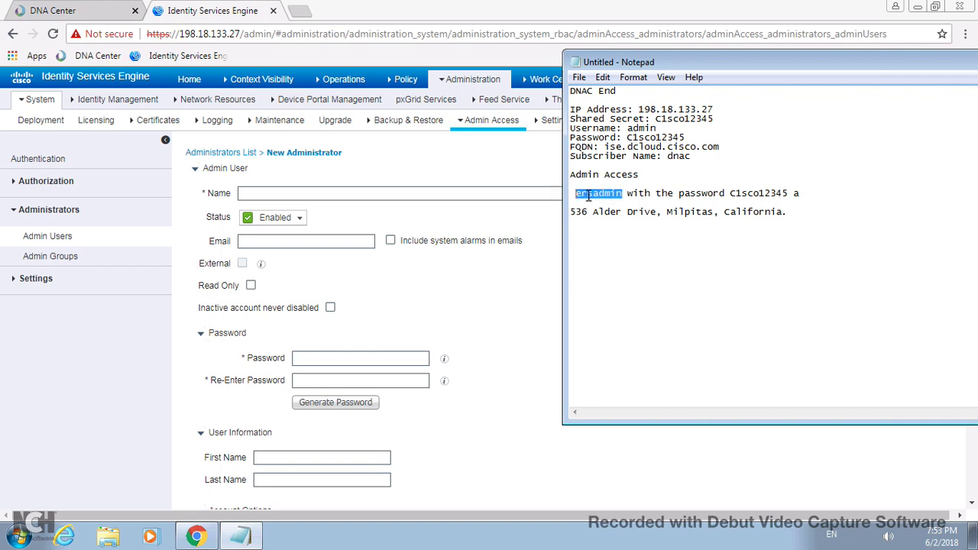
right_click(589, 196)
left_click(624, 241)
left_click(339, 192)
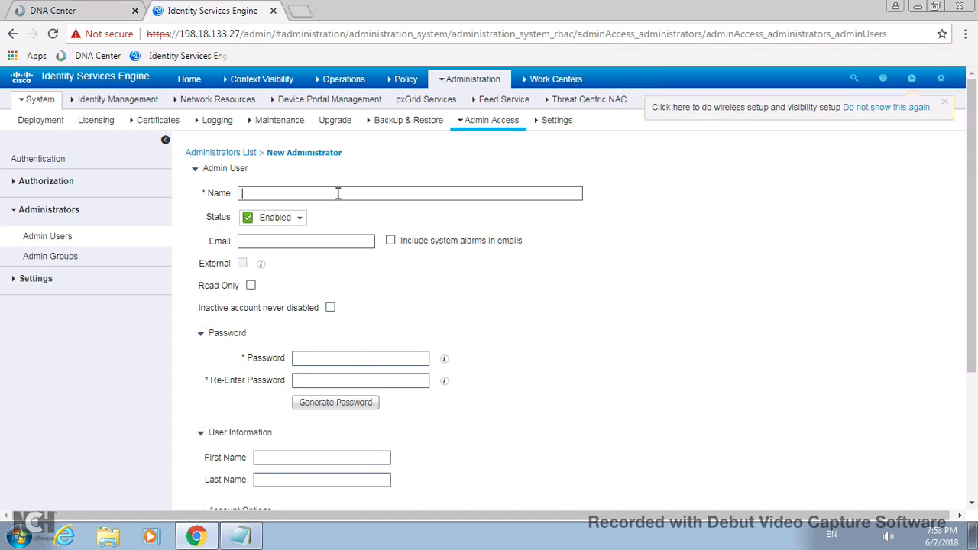
right_click(338, 193)
left_click(376, 282)
- Paste the admin password from the notes into both Password and Re-Enter Password
left_click(243, 538)
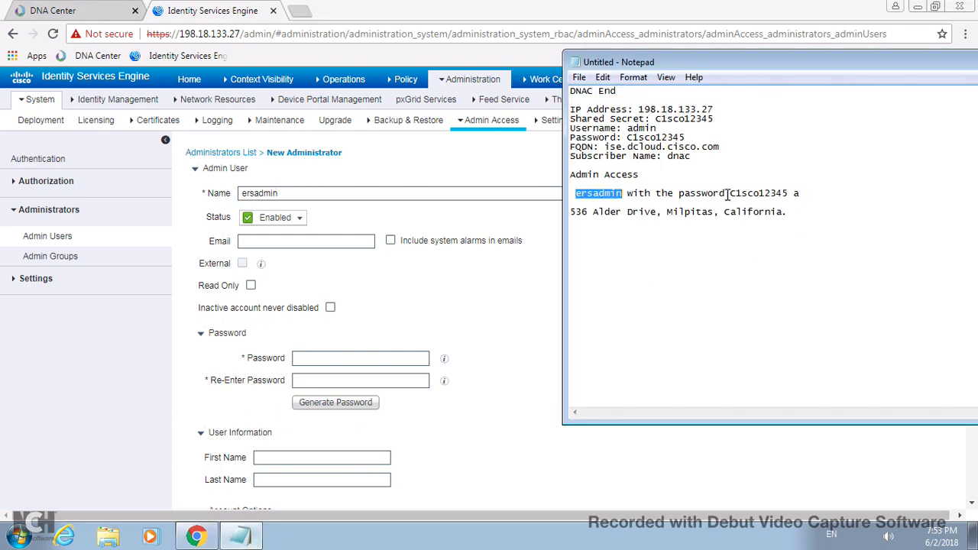
left_click_drag(730, 194, 788, 194)
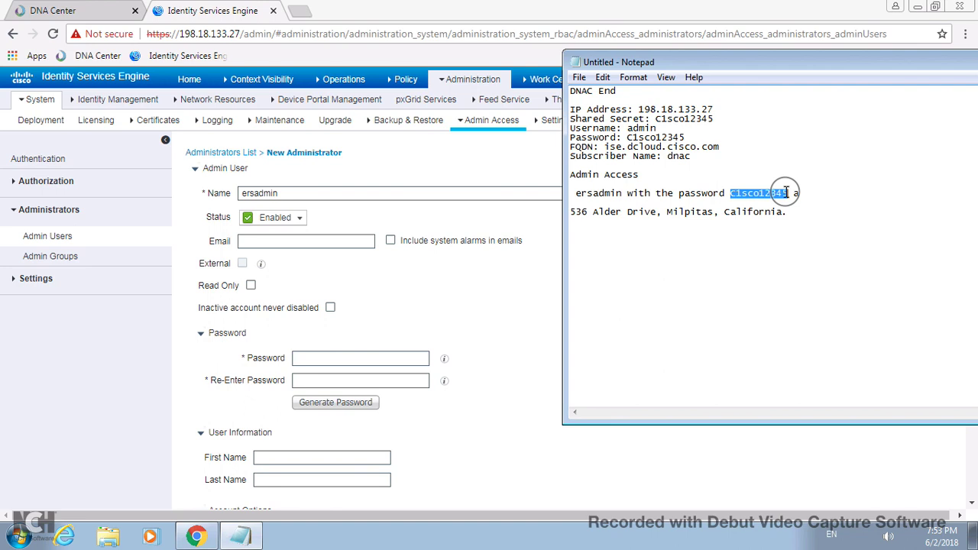
right_click(769, 193)
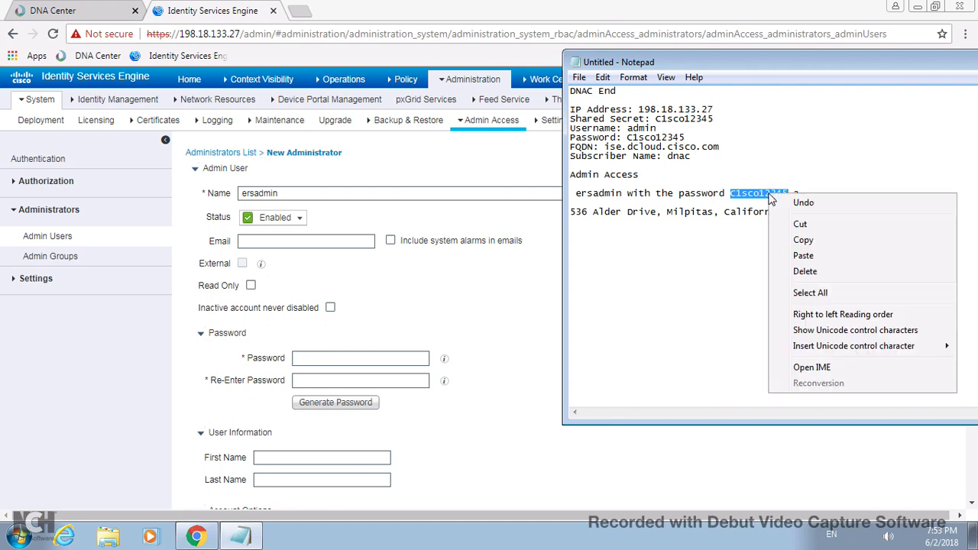
left_click(799, 241)
left_click(303, 359)
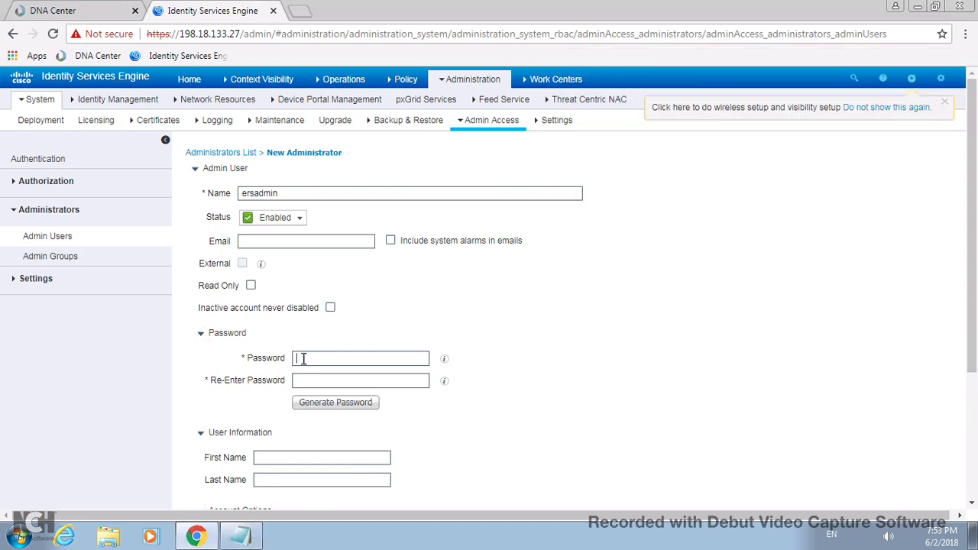
right_click(303, 358)
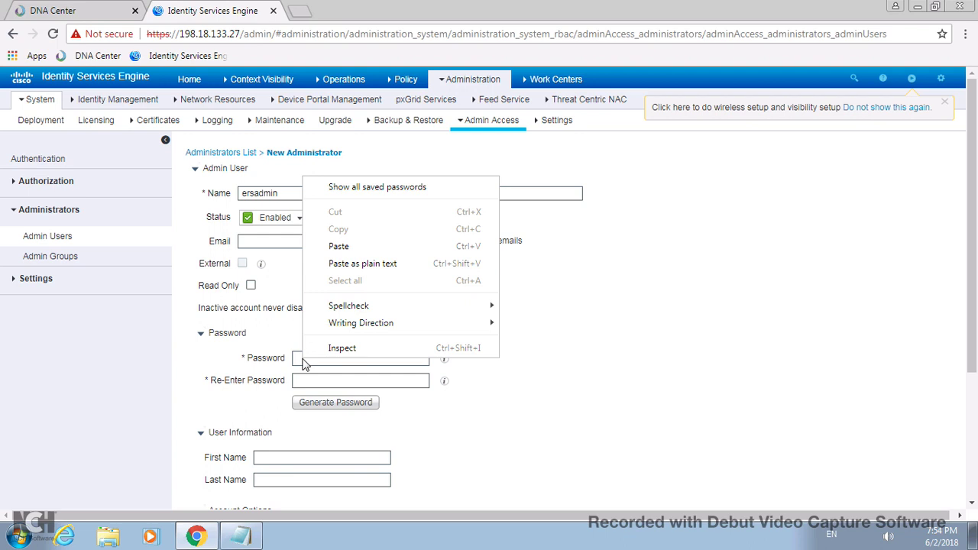
left_click(341, 246)
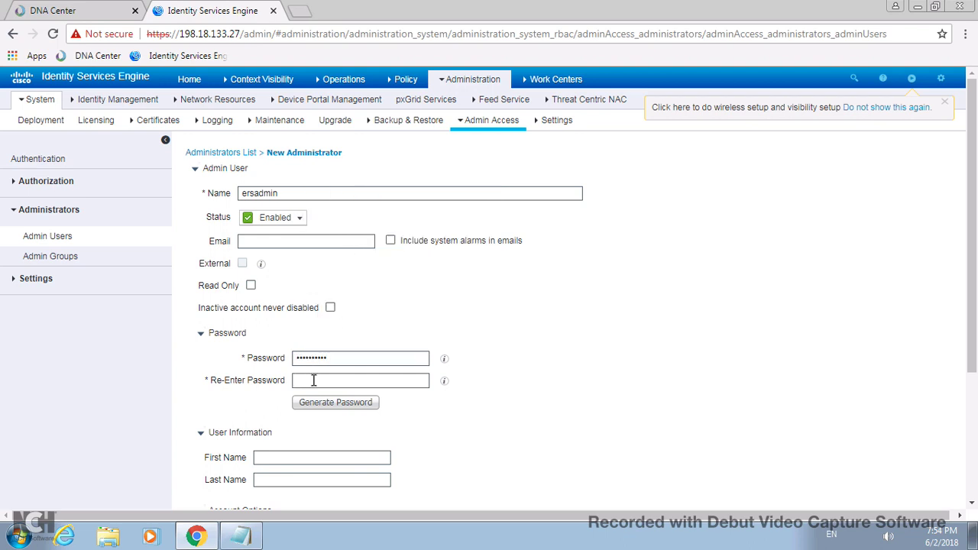
right_click(313, 380)
left_click(351, 267)
- Assign the ERS Admin group and submit the new administrator
scroll(972, 486, "down", 3)
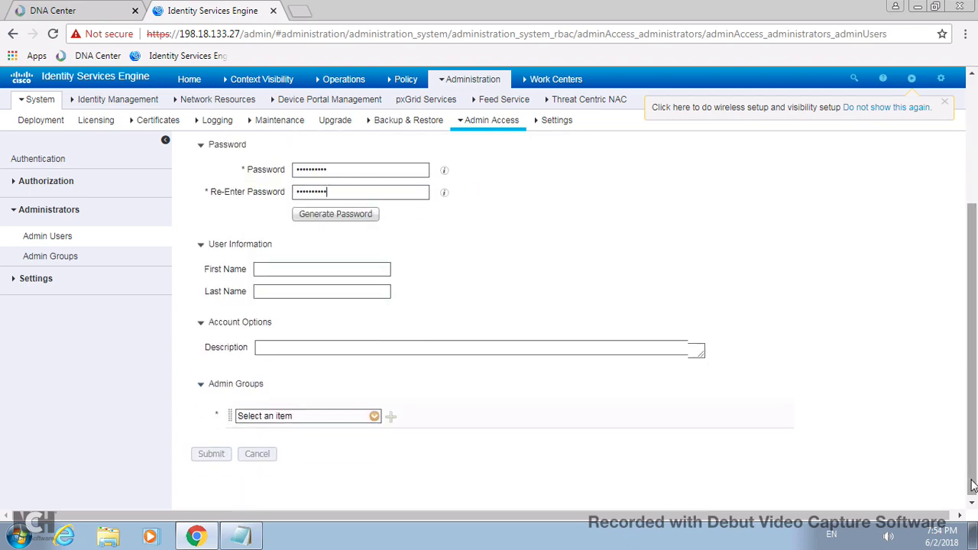
left_click(374, 413)
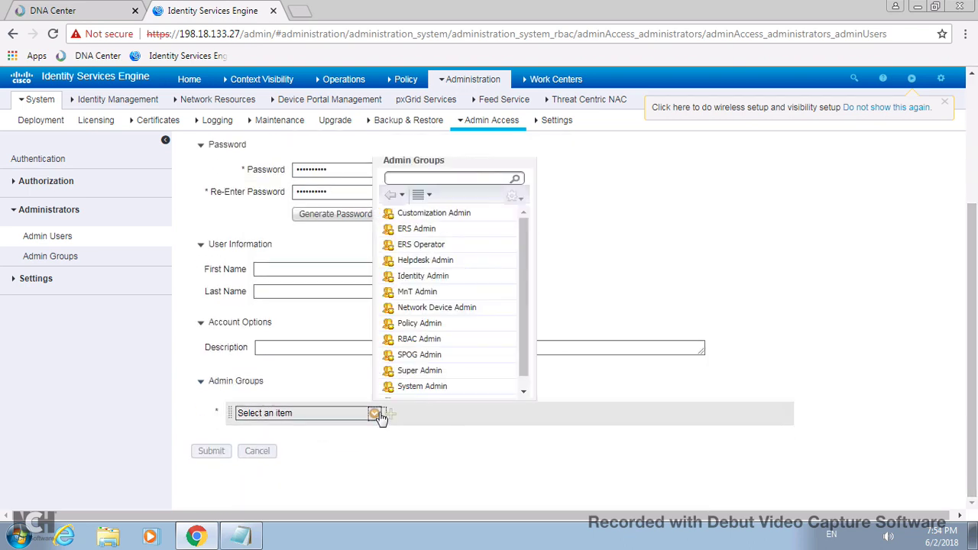
left_click(428, 228)
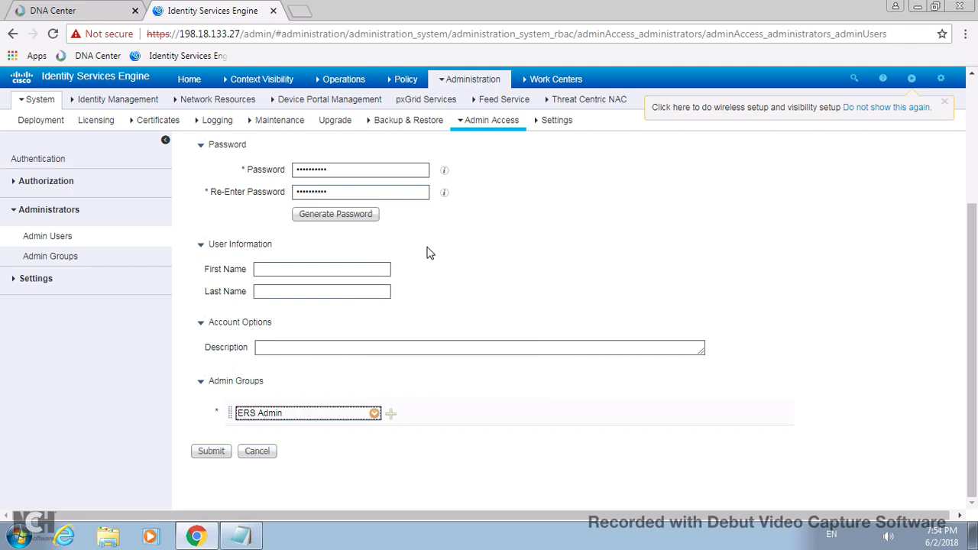
left_click(211, 451)
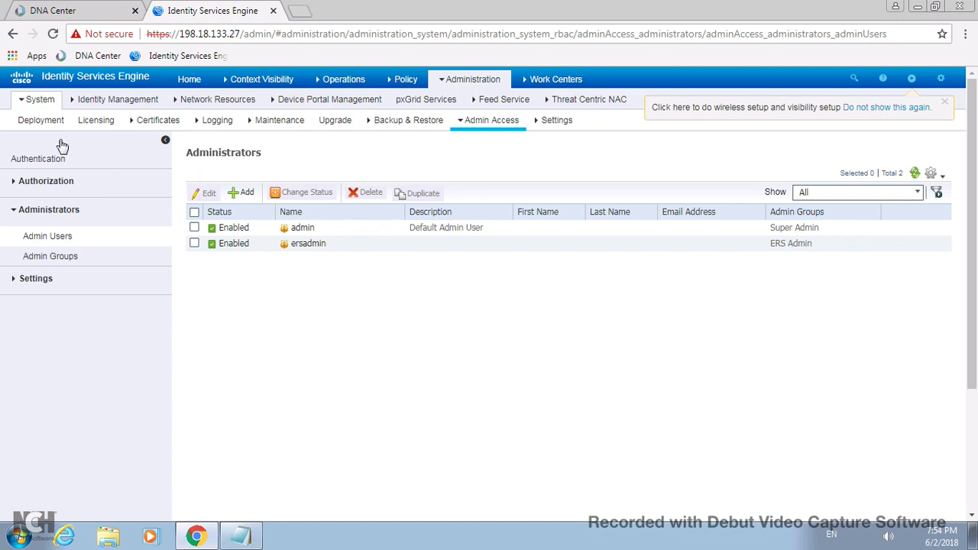
- Edit the ise deployment node to enable SXP, Passive Identity and pxGrid services, then save
mouse_move(37, 102)
left_click(42, 123)
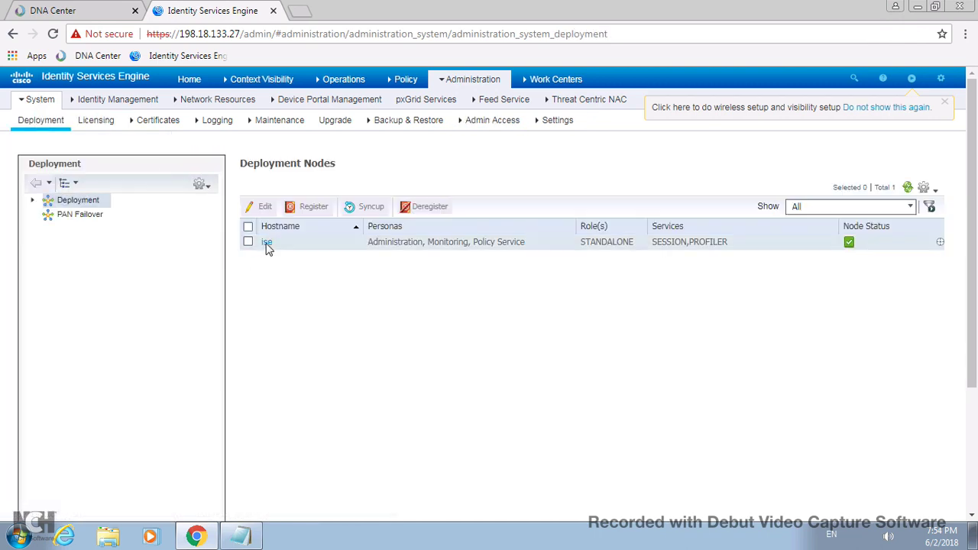
left_click(248, 243)
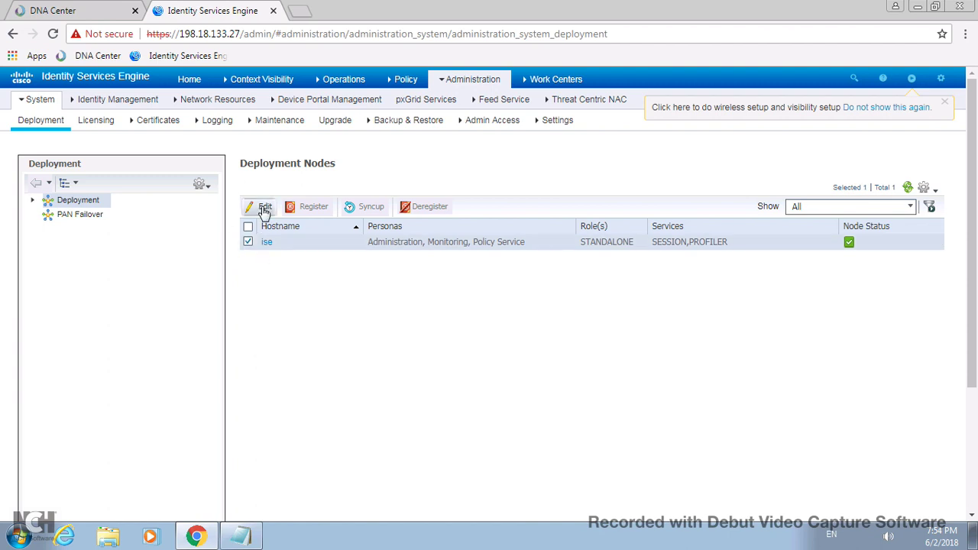
left_click(264, 207)
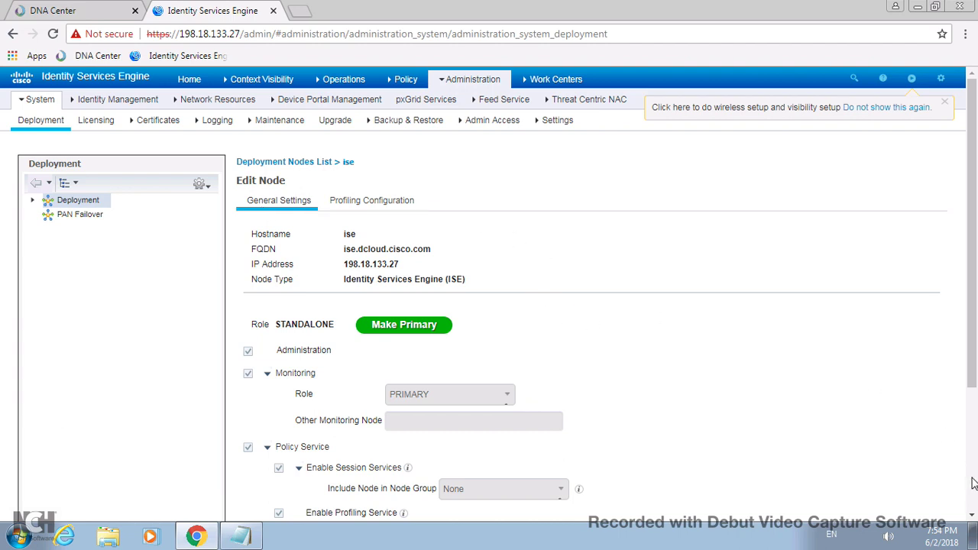
scroll(972, 483, "down", 2)
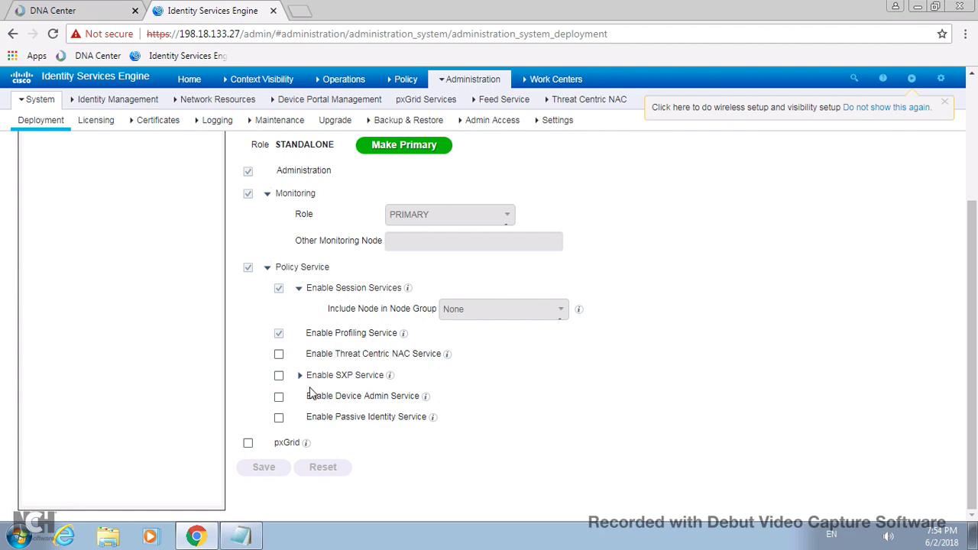
left_click(279, 376)
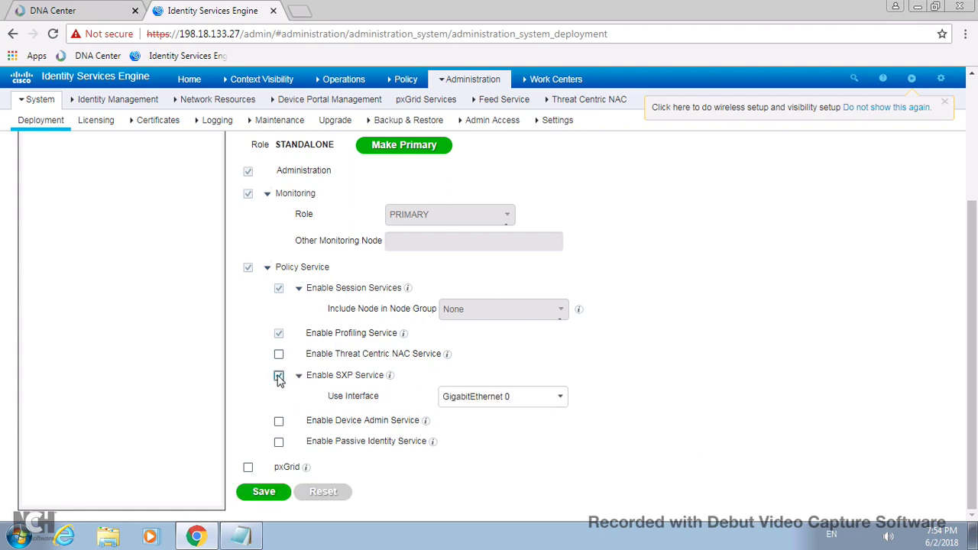
left_click(279, 444)
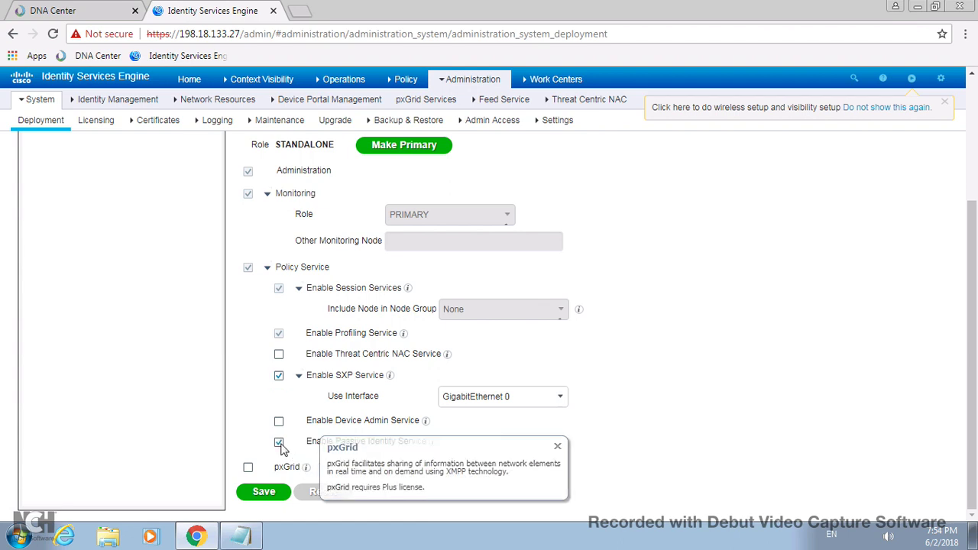
left_click(247, 466)
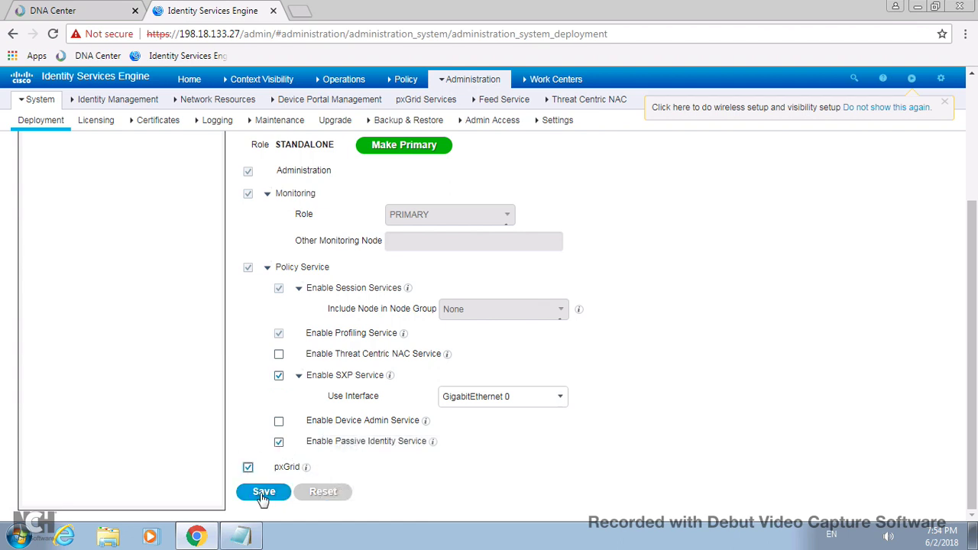
left_click(264, 492)
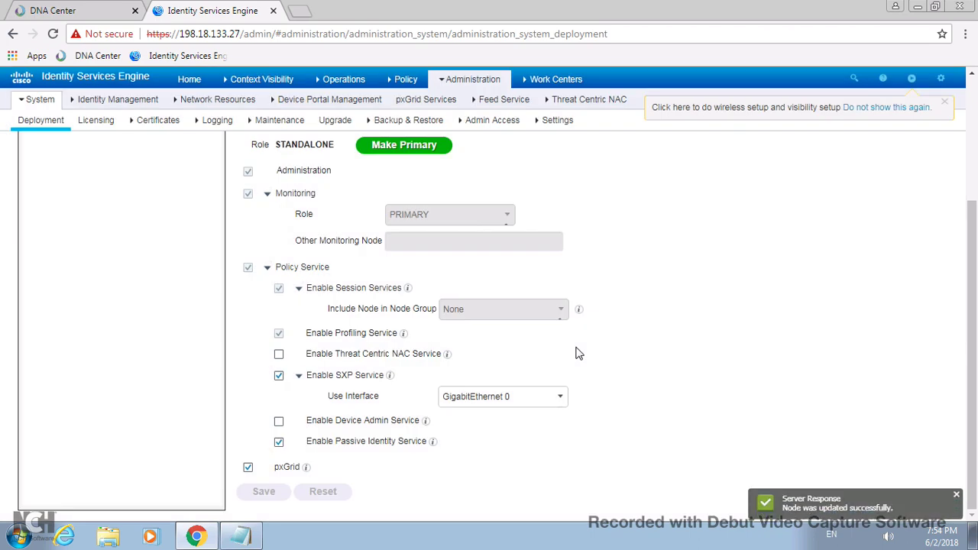
left_click(973, 119)
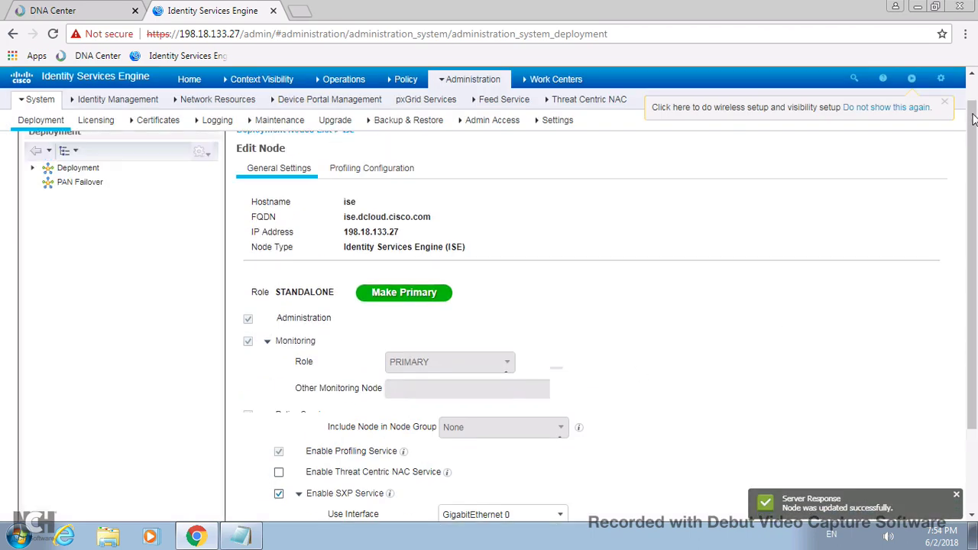
- Show the pxGrid Services All Clients list and refresh it
left_click(445, 105)
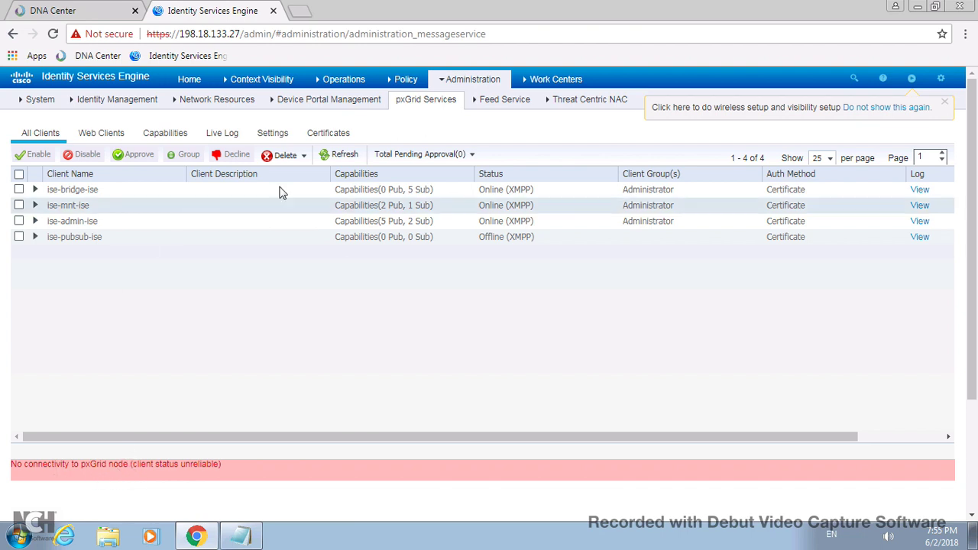
left_click(345, 155)
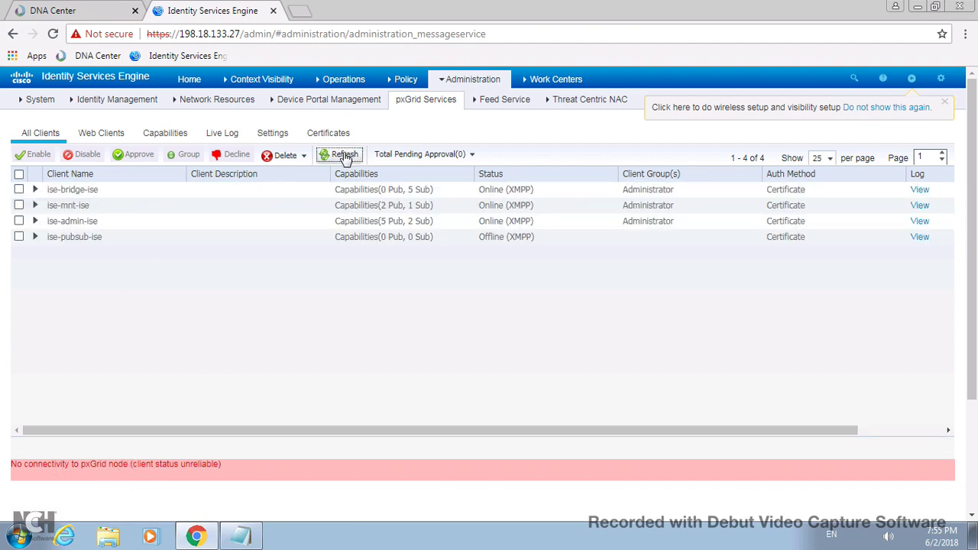
left_click(345, 156)
left_click(82, 9)
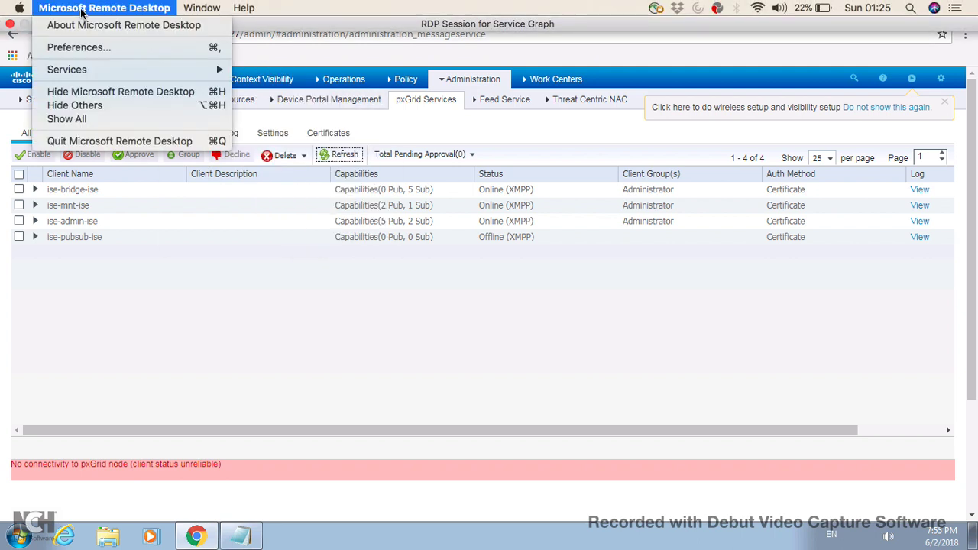
left_click(83, 9)
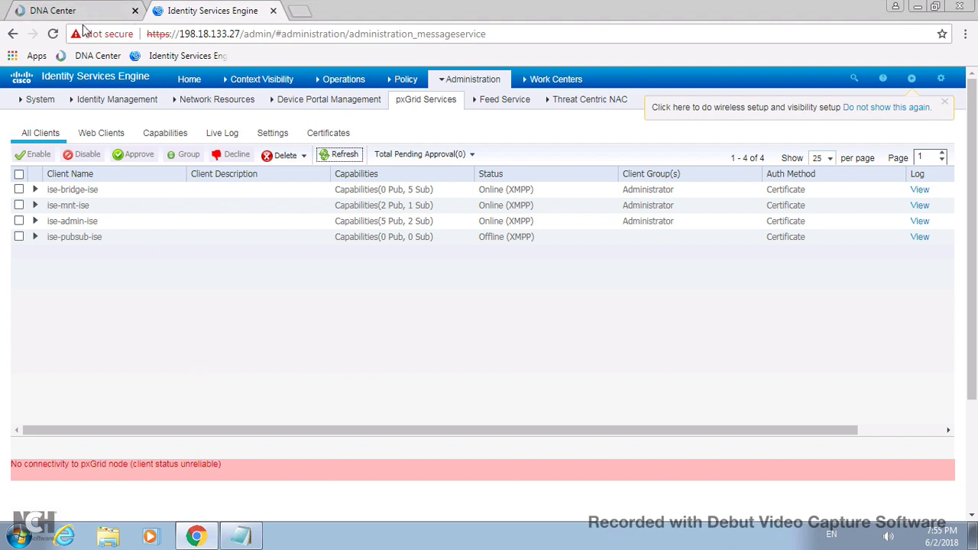
left_click(81, 12)
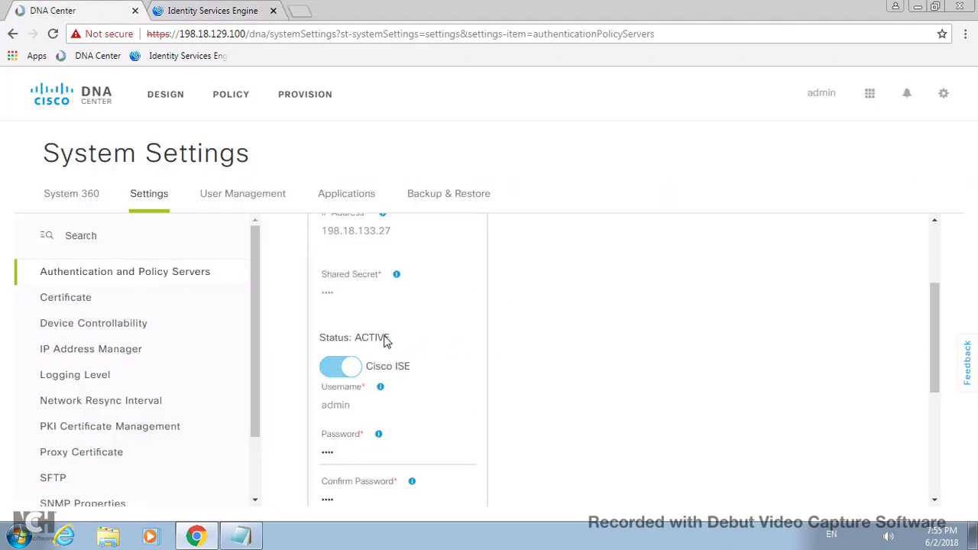
left_click_drag(393, 341, 327, 339)
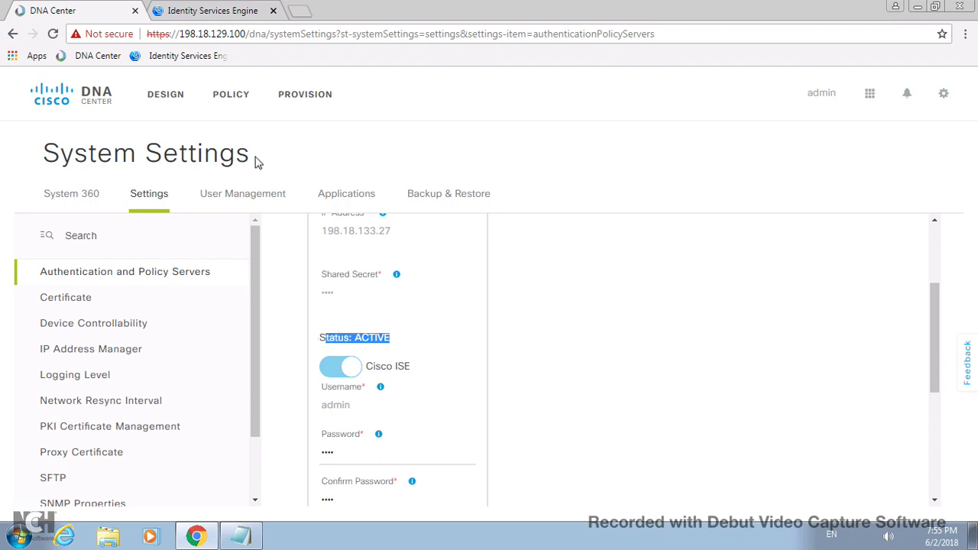
left_click(226, 13)
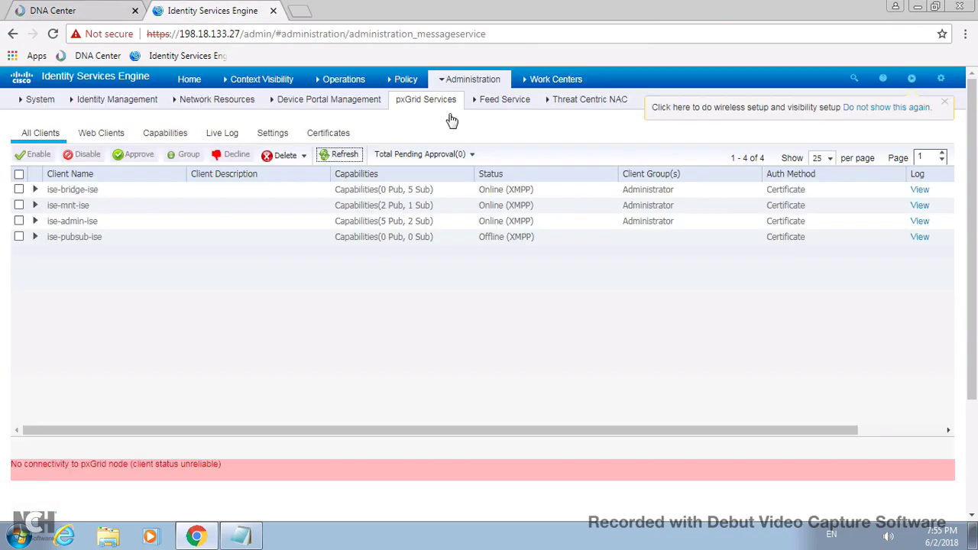
- Keep refreshing the pxGrid client list until the dnac client shows as Pending
left_click(341, 157)
left_click(337, 157)
left_click(337, 158)
left_click(342, 156)
left_click(340, 157)
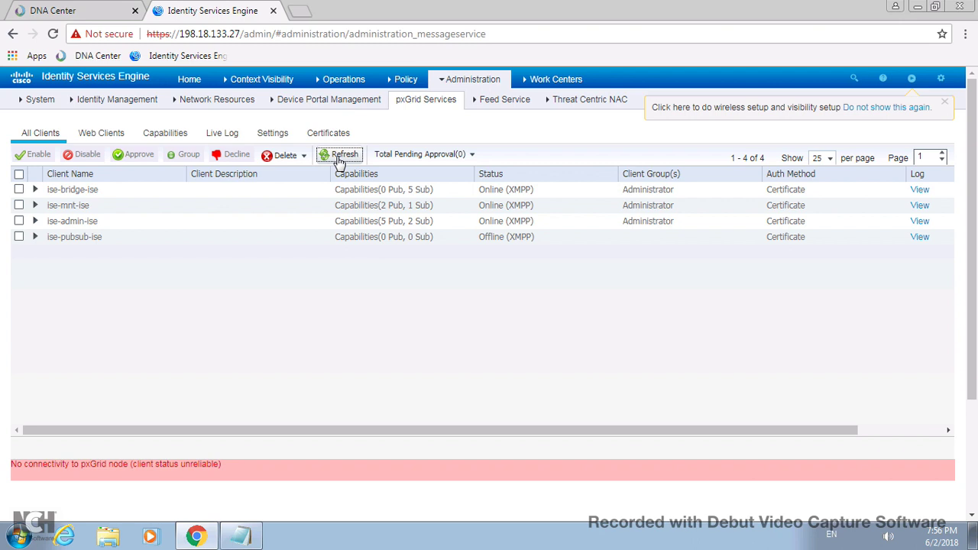
left_click(344, 155)
left_click(347, 156)
left_click(348, 157)
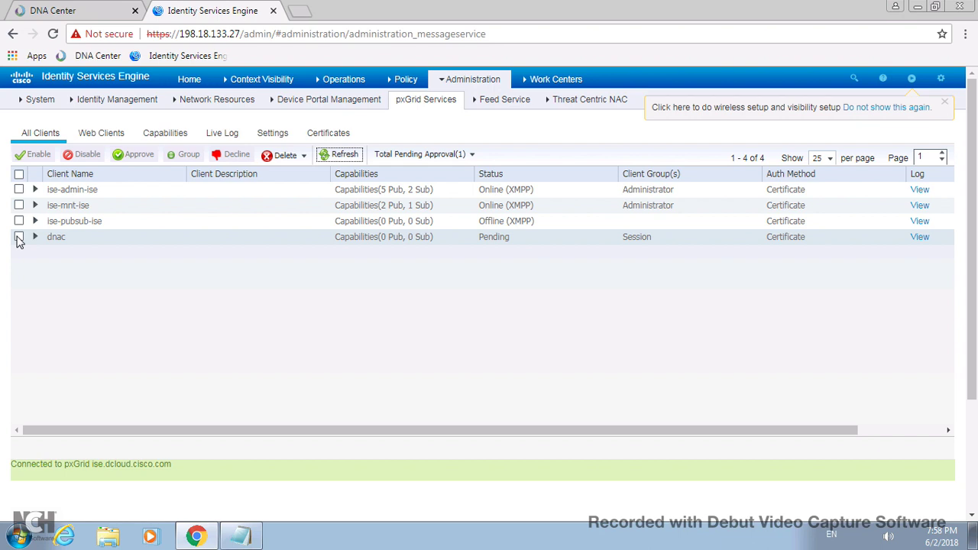
- Approve the pending dnac pxGrid client so it comes online
left_click(19, 238)
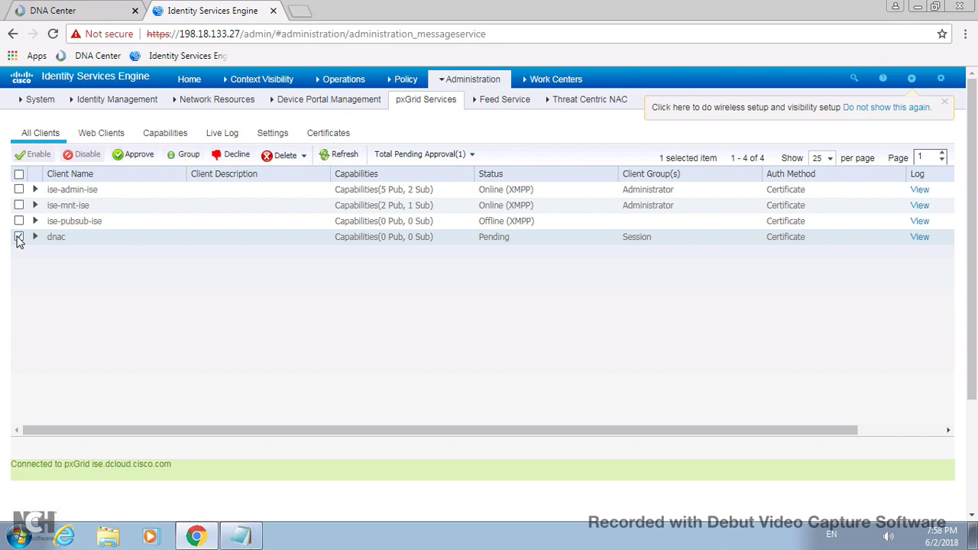
left_click(138, 156)
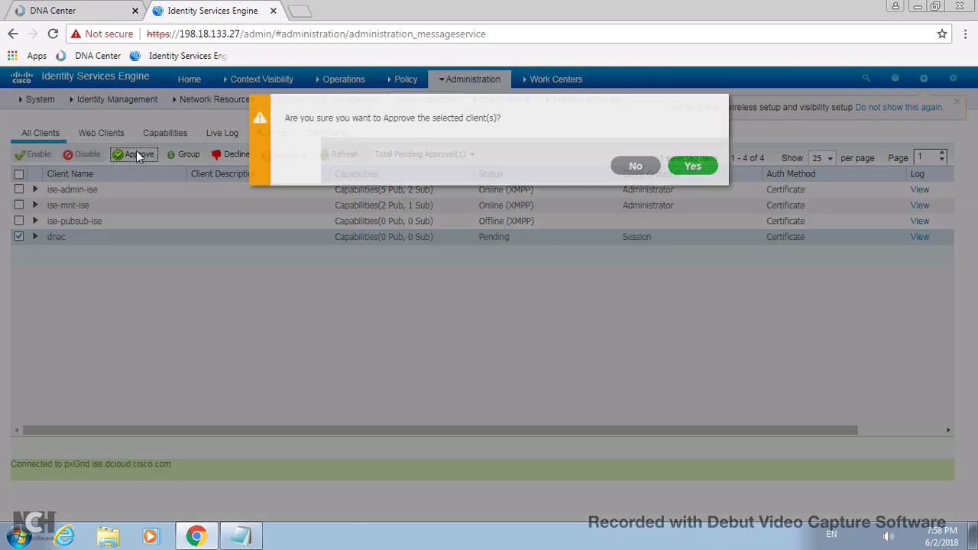
left_click(692, 166)
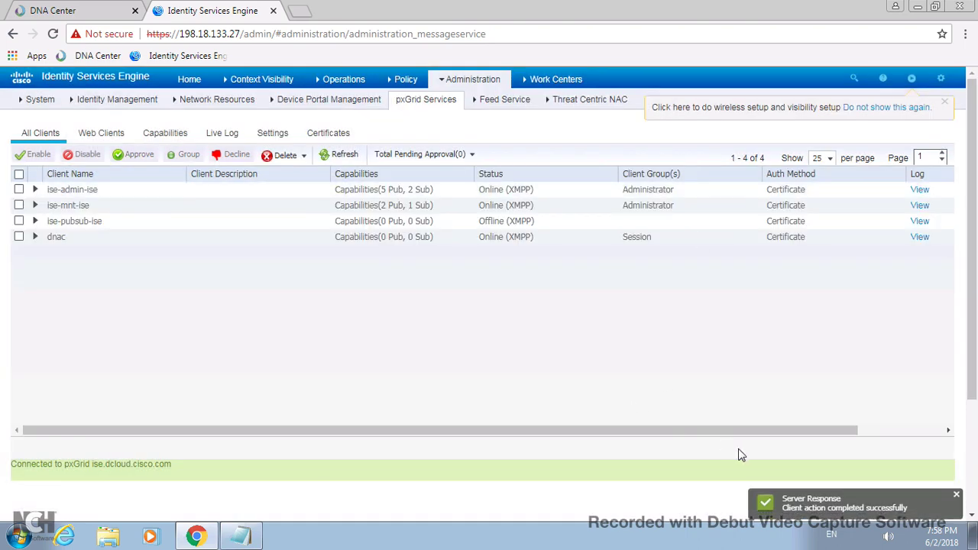
- Switch to DNA Center, check the AAA/ISE server card, and go to Design
left_click(72, 10)
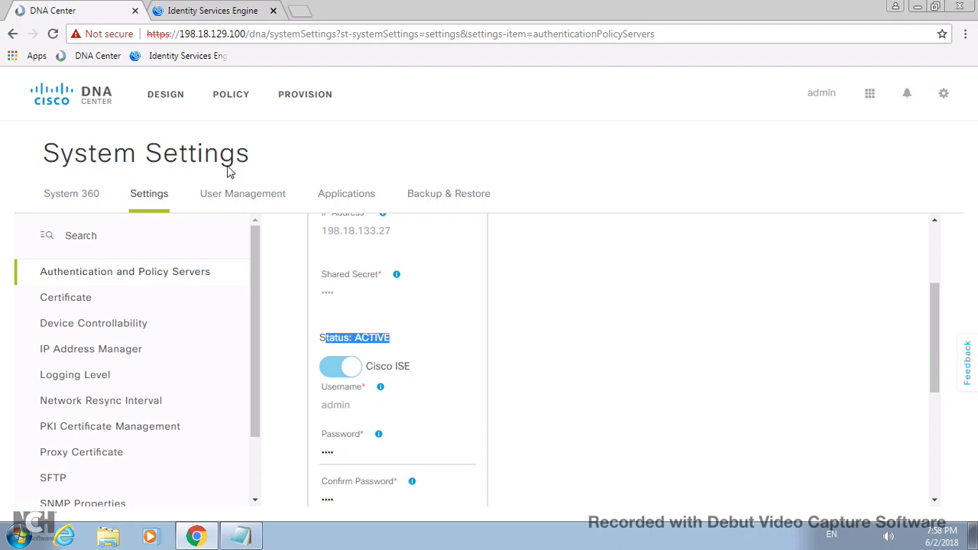
left_click(933, 230)
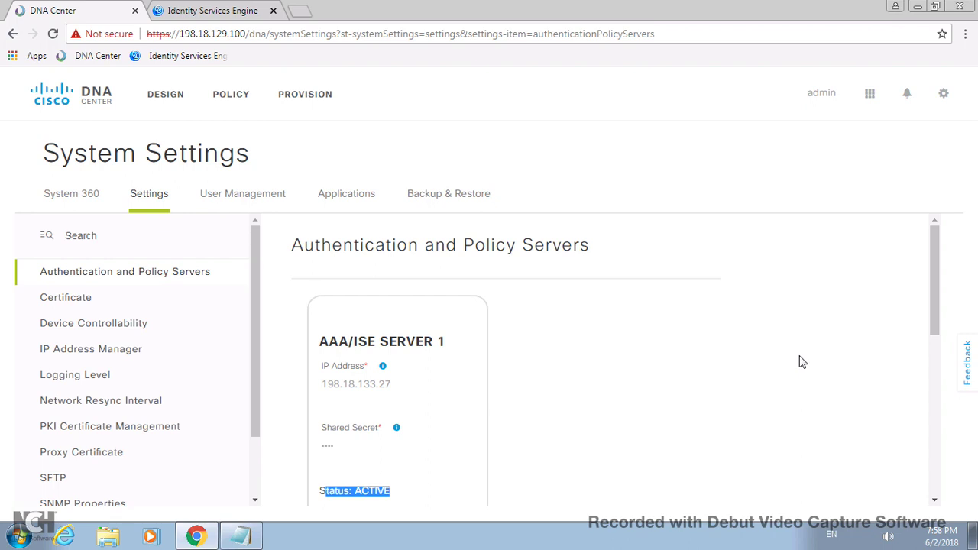
left_click(166, 95)
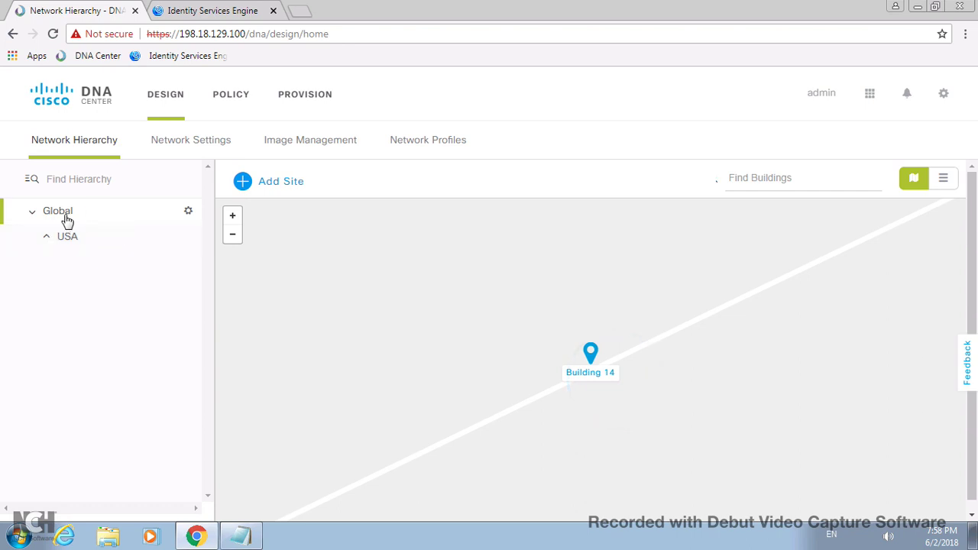
- Set the Global AAA primary server to 198.18.133.27 and paste its shared secret from the notes
left_click(172, 146)
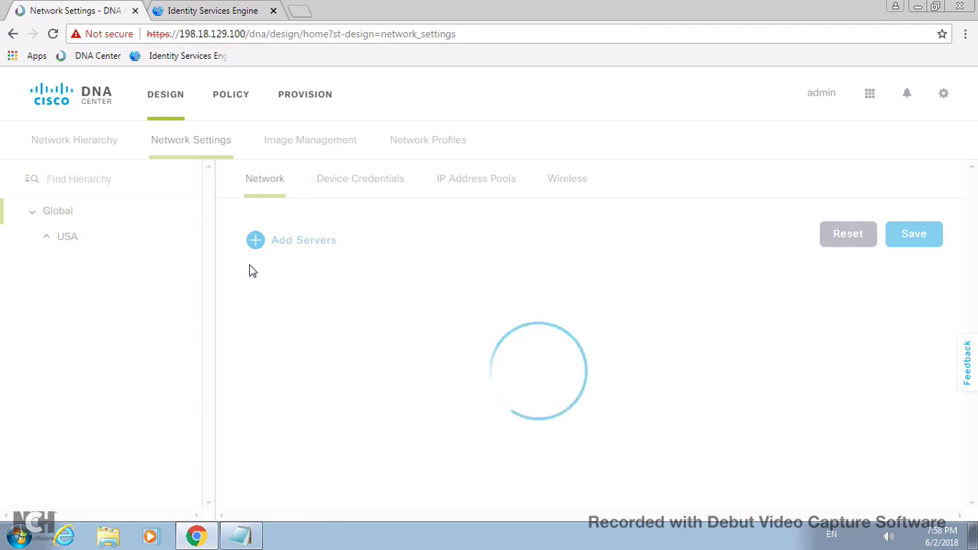
left_click(289, 337)
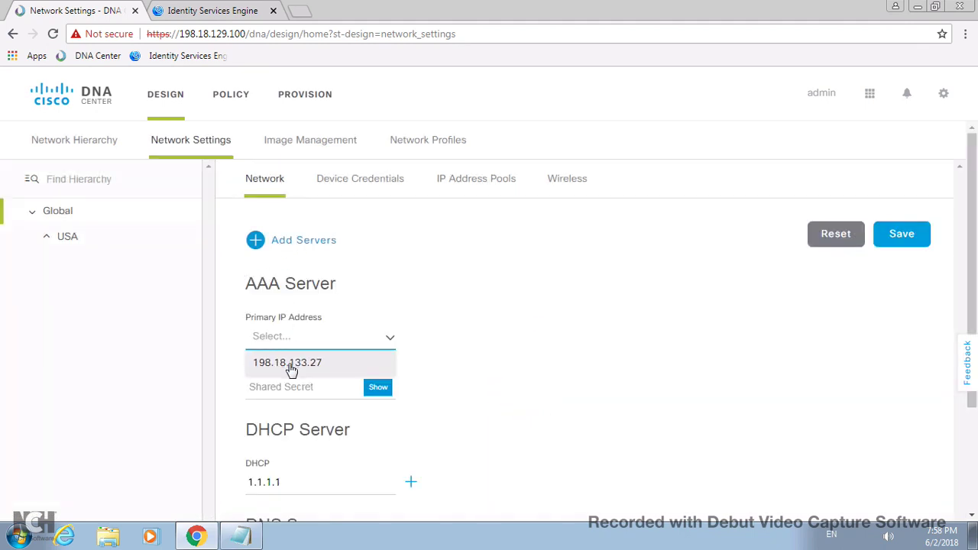
left_click(291, 370)
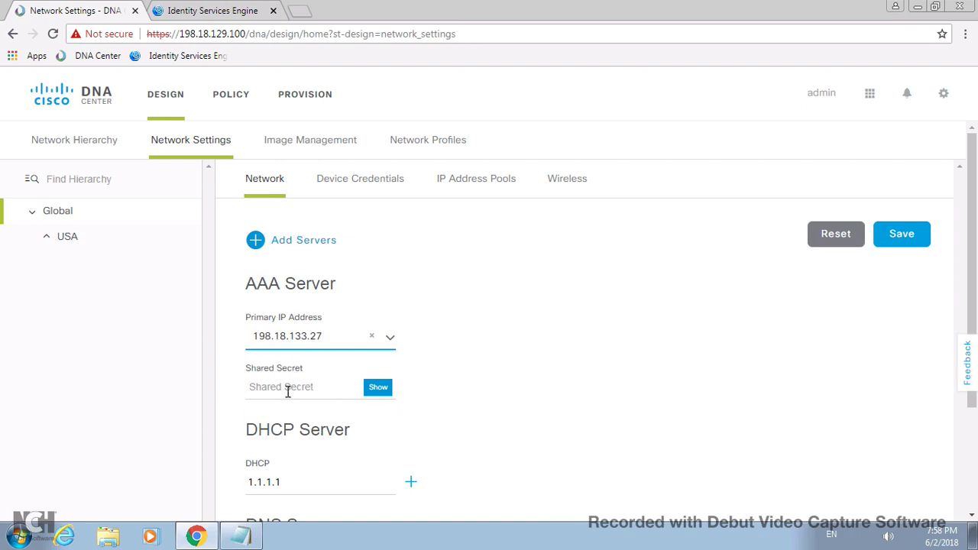
left_click(288, 392)
left_click(242, 538)
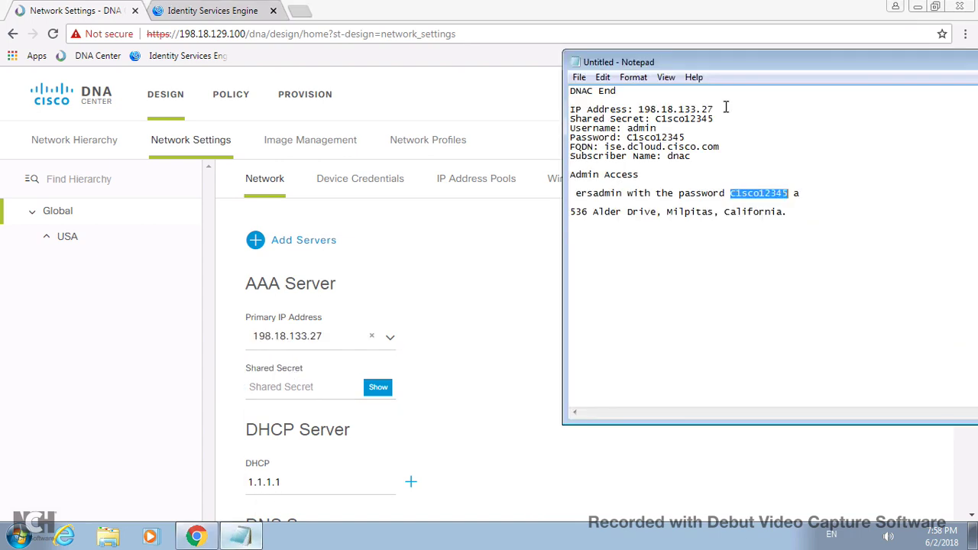
left_click(688, 138)
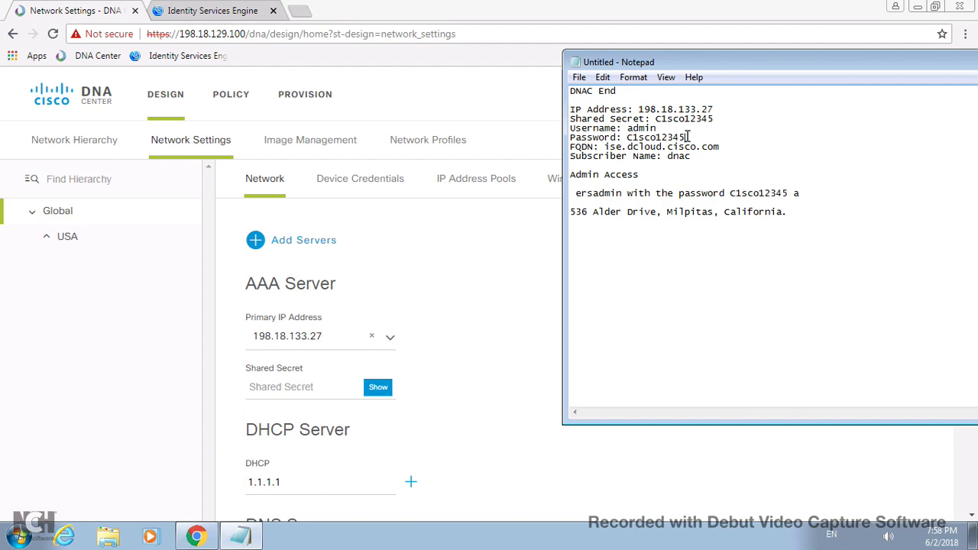
left_click_drag(689, 137, 656, 120)
right_click(666, 119)
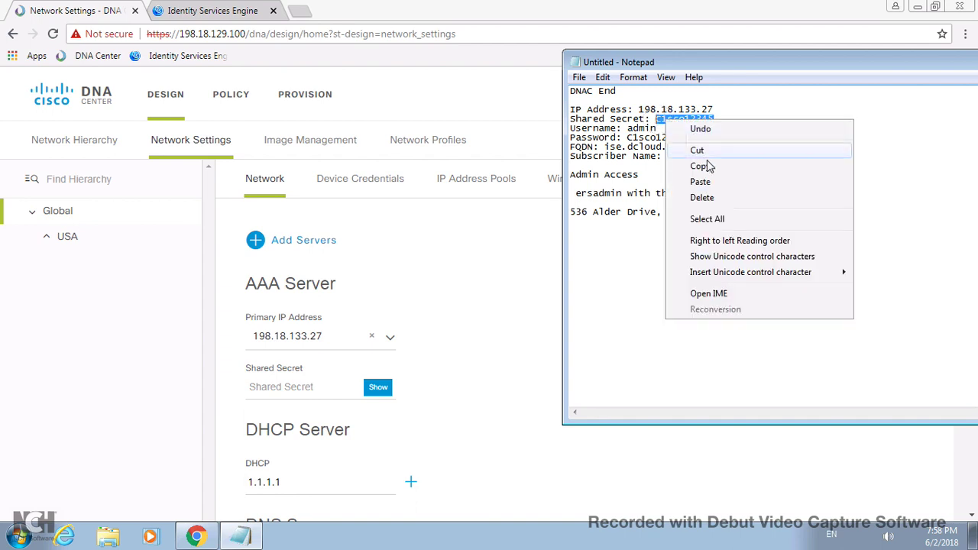
left_click(830, 166)
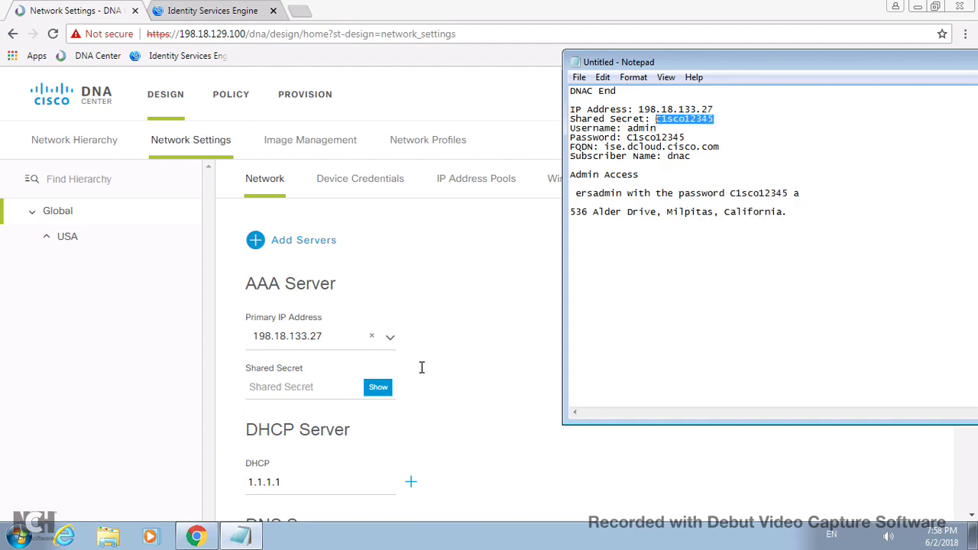
left_click(316, 386)
right_click(313, 387)
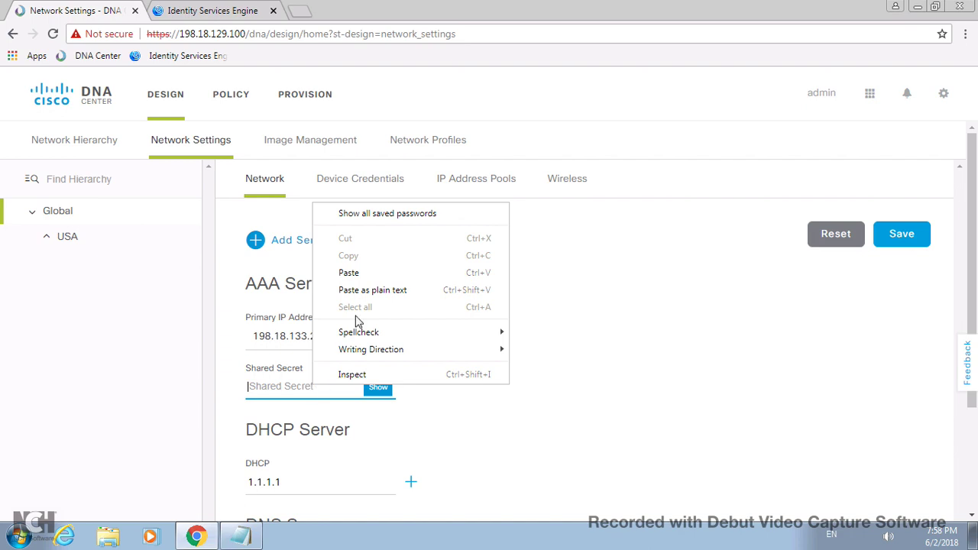
left_click(364, 275)
- Verify the shared secret and save the Global network settings
left_click(374, 393)
left_click(378, 391)
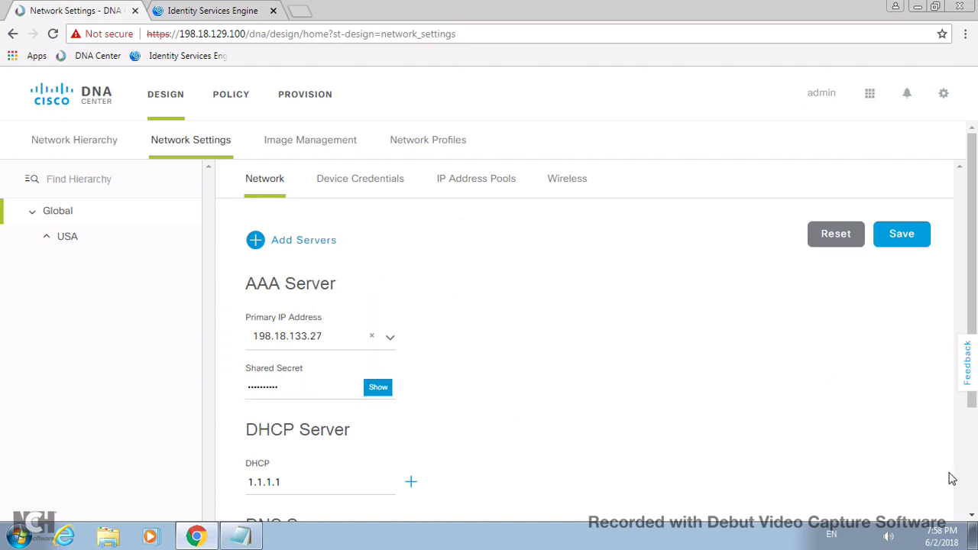
scroll(973, 483, "down", 1)
scroll(973, 483, "down", 1)
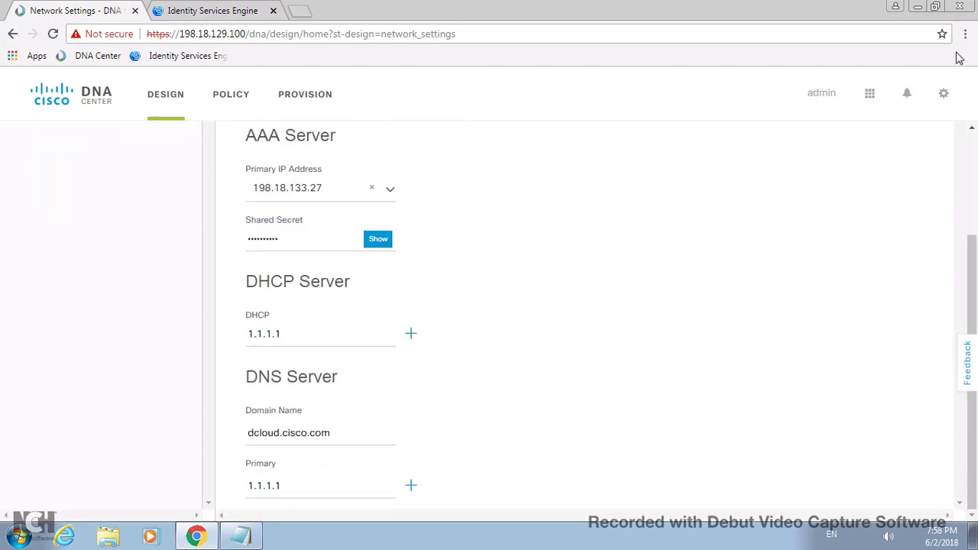
scroll(973, 160, "up", 1)
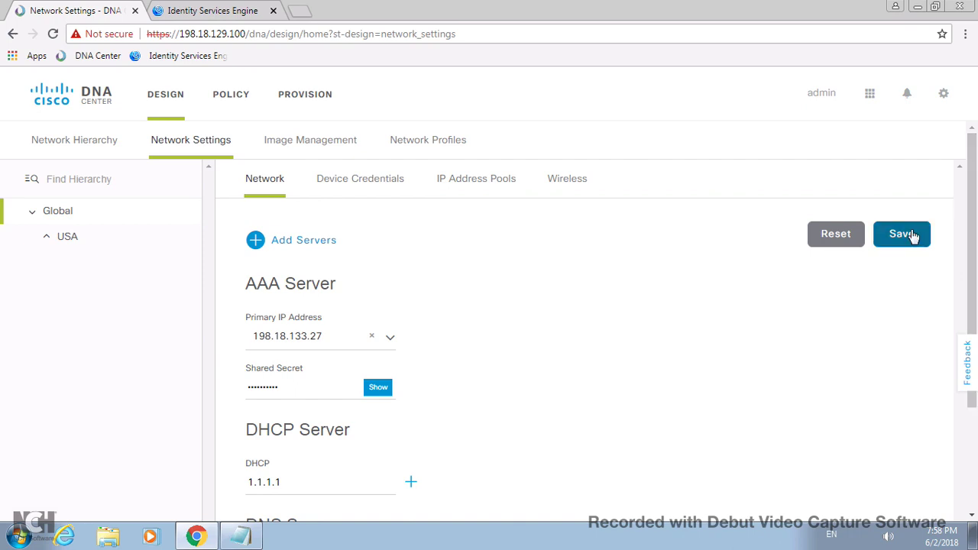
left_click(906, 234)
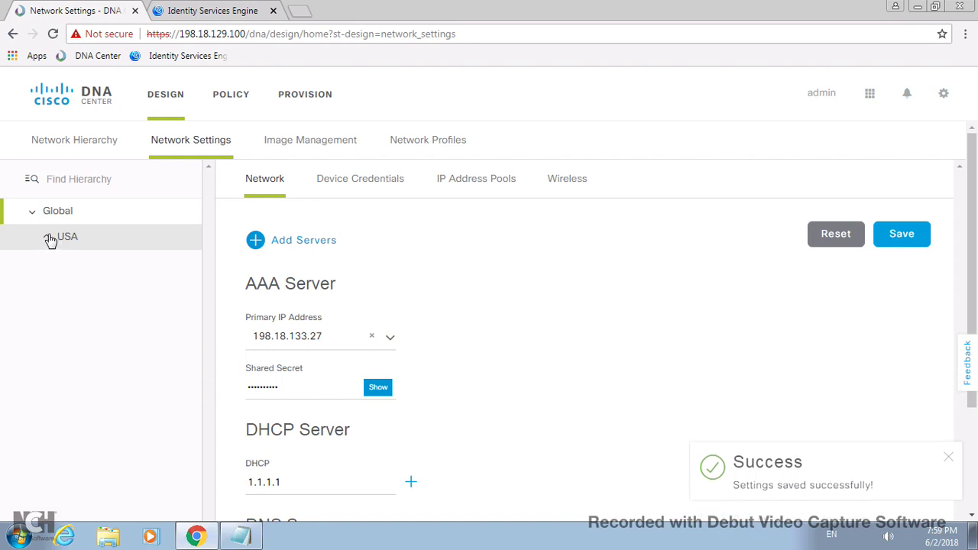
- Check that Floor 4, Building 14, SJC and USA each inherit AAA server 198.18.133.27
left_click(49, 239)
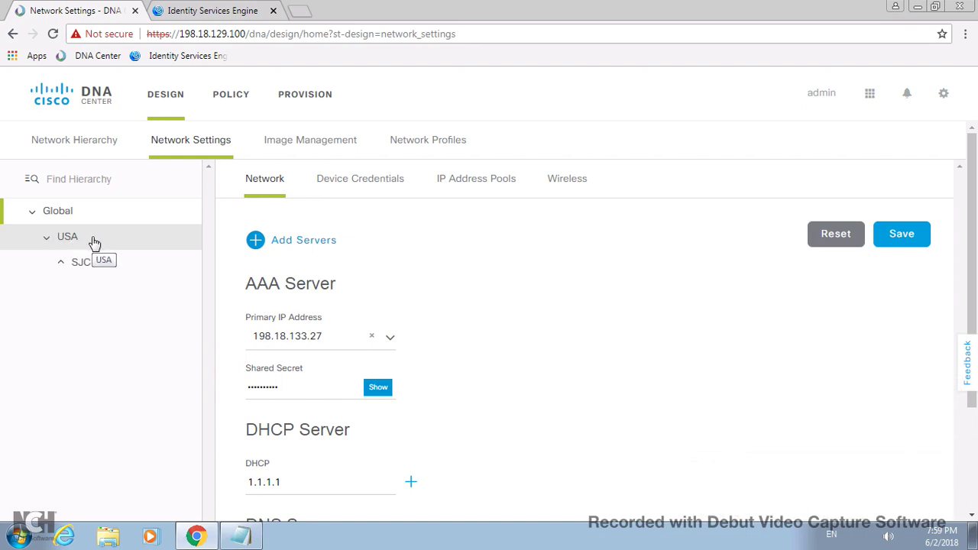
left_click(61, 264)
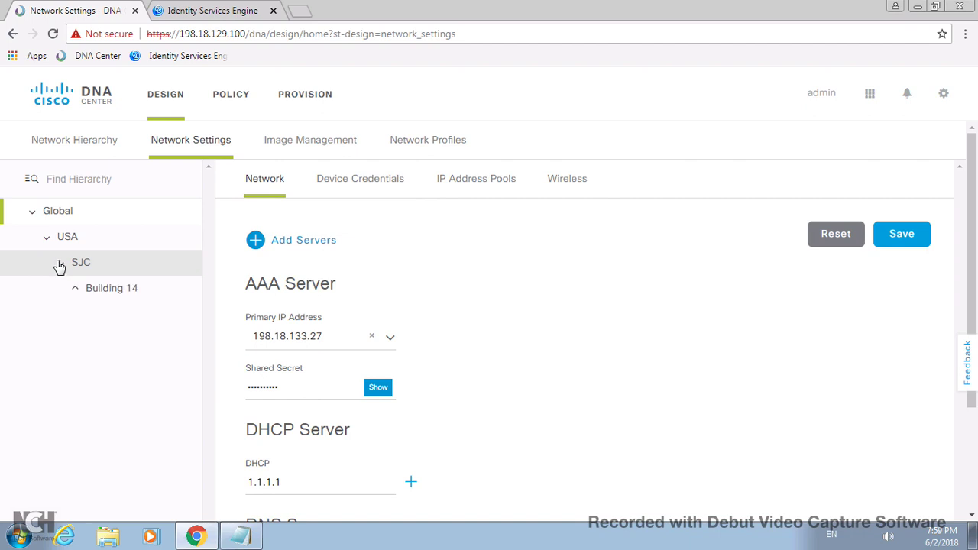
left_click(75, 288)
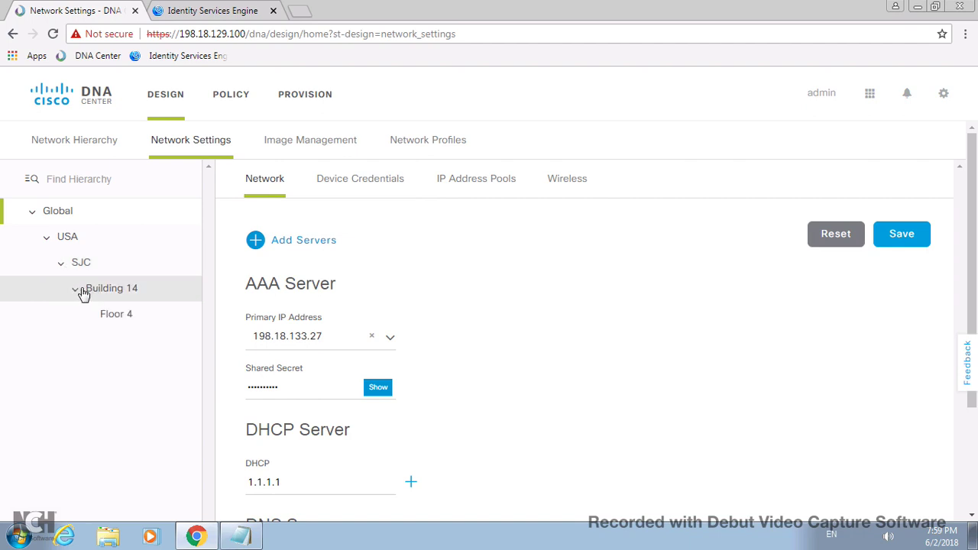
left_click(112, 317)
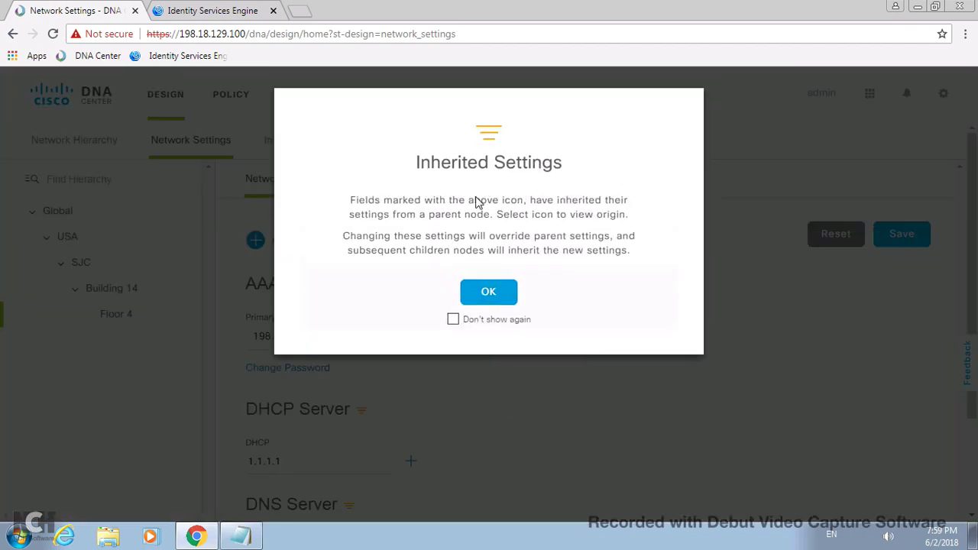
left_click(489, 294)
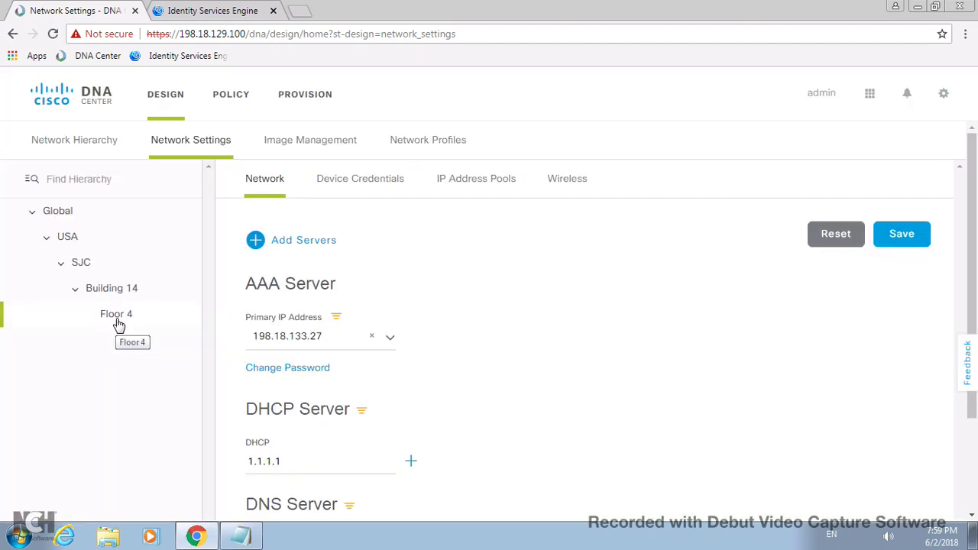
left_click(112, 290)
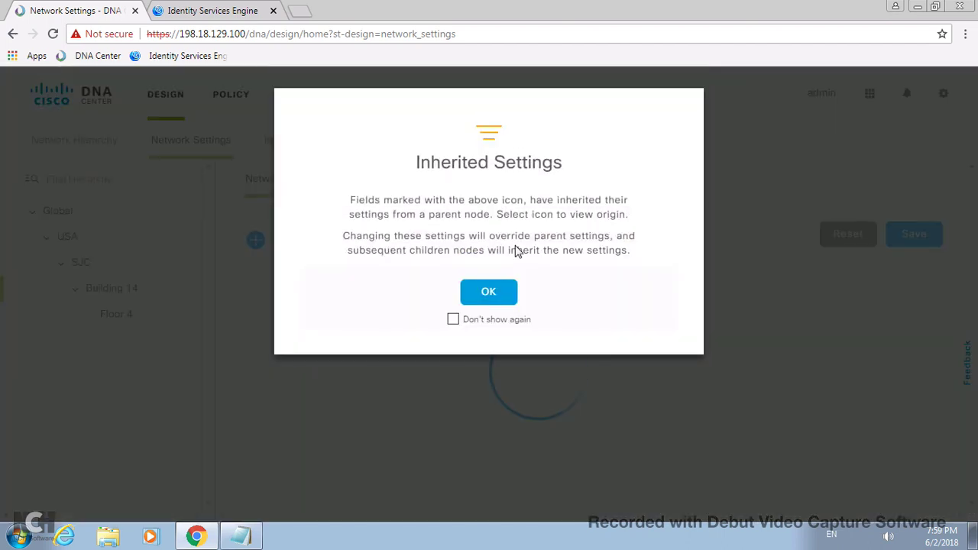
left_click(489, 293)
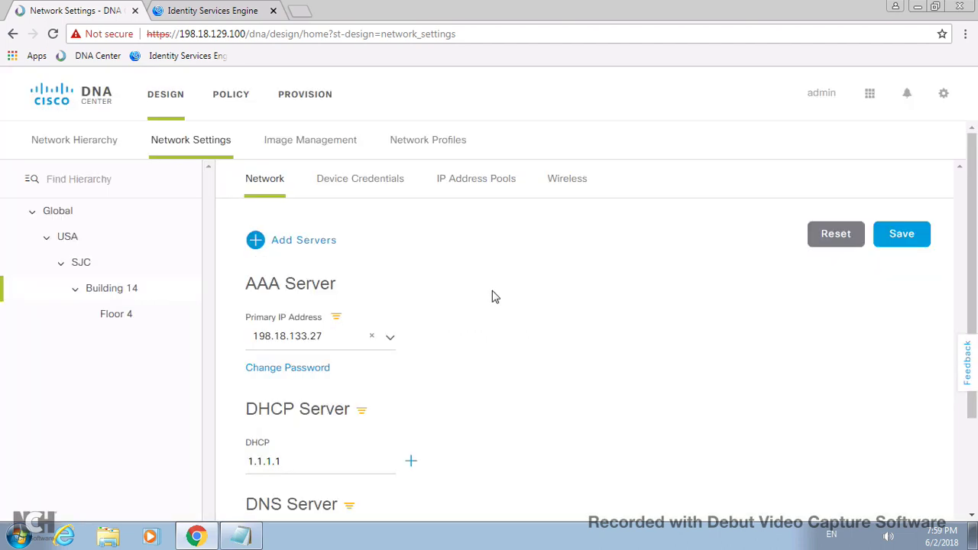
left_click(87, 263)
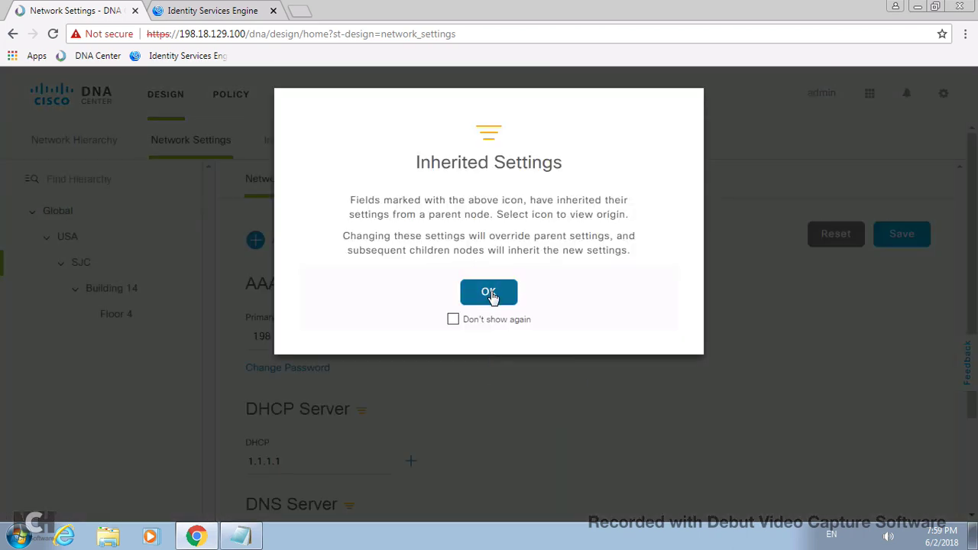
left_click(489, 293)
left_click(70, 240)
left_click(503, 298)
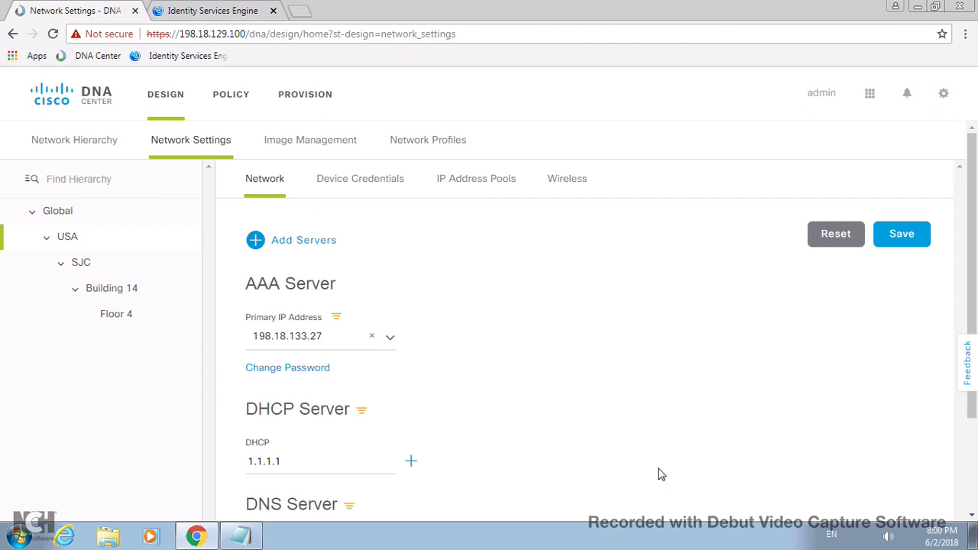
mouse_move(563, 6)
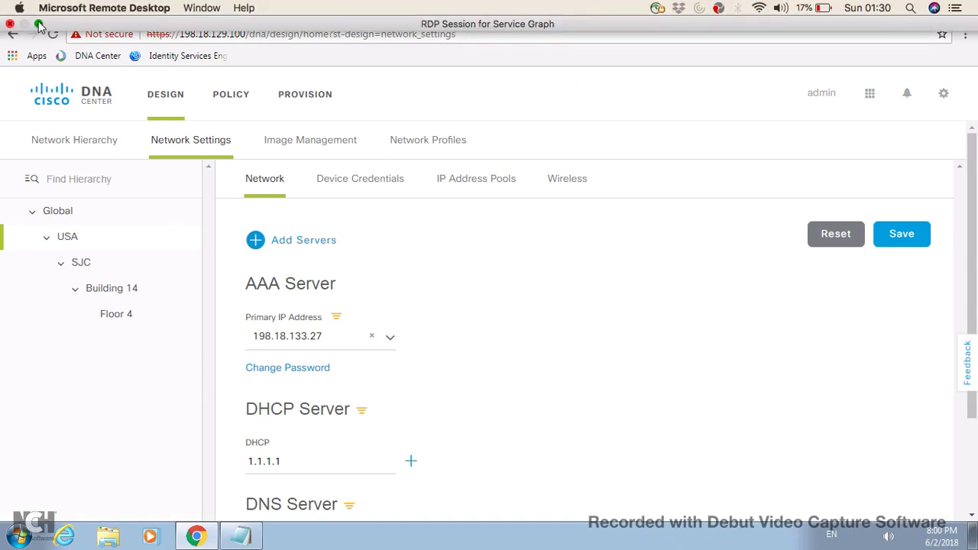
- Leave the full-screen remote DNA Center session and play the Keynote slideshow
left_click(38, 24)
left_click(313, 26)
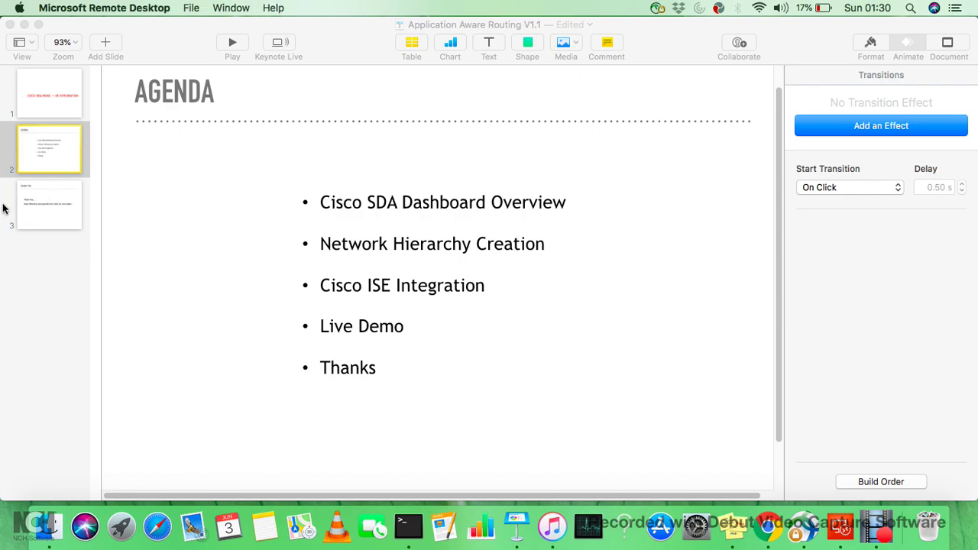
left_click(234, 45)
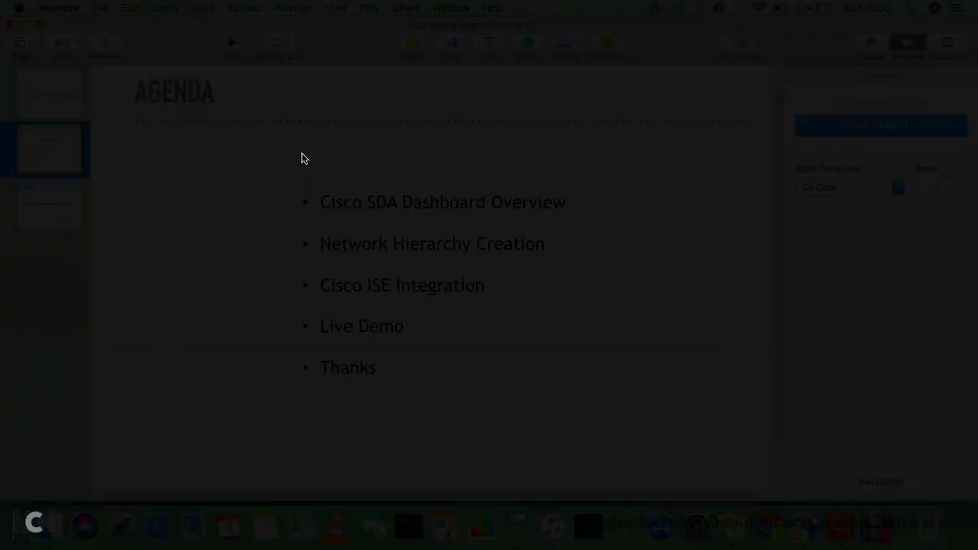